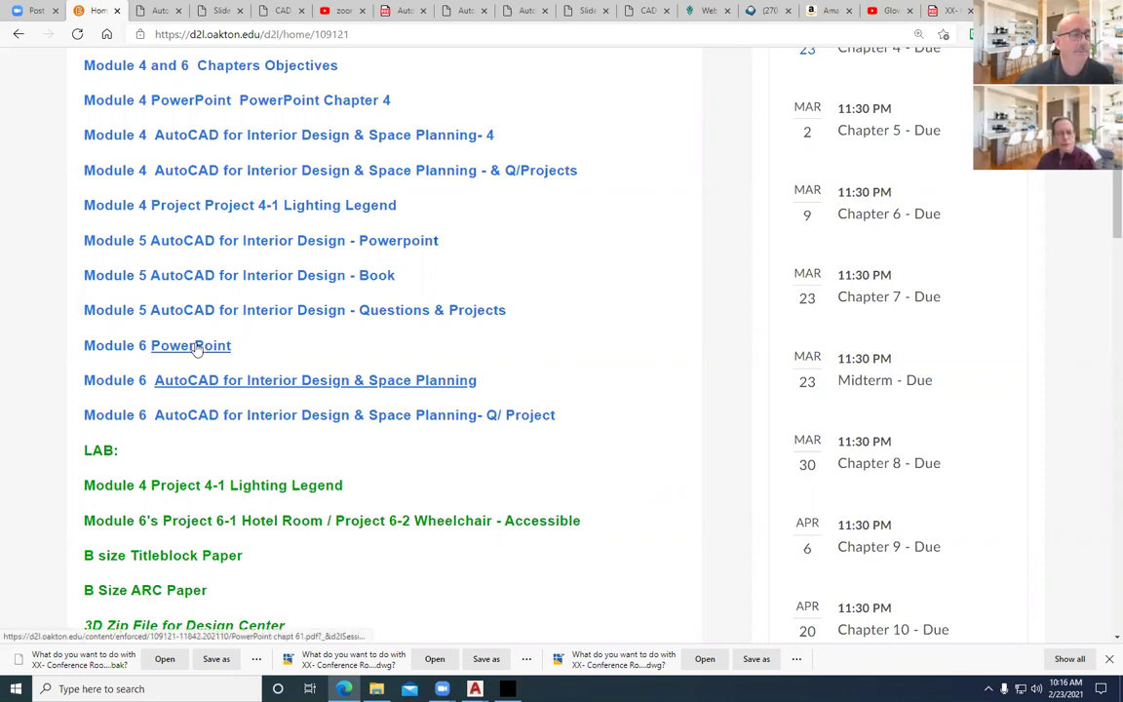
- Scroll the course homepage down to the LAB section with the Project 4-1 Lighting Legend link
{"action": "scroll", "coordinate": [195, 470], "scroll_direction": "down", "scroll_amount": 1}
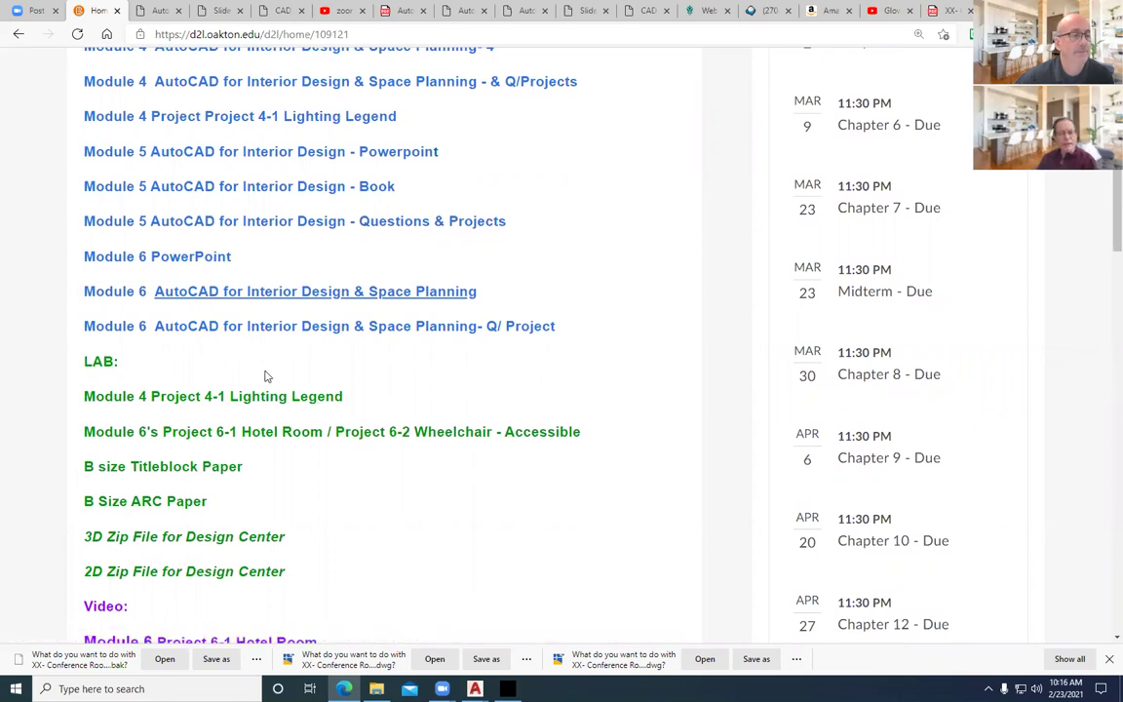
{"action": "scroll", "coordinate": [267, 376], "scroll_direction": "down", "scroll_amount": 1}
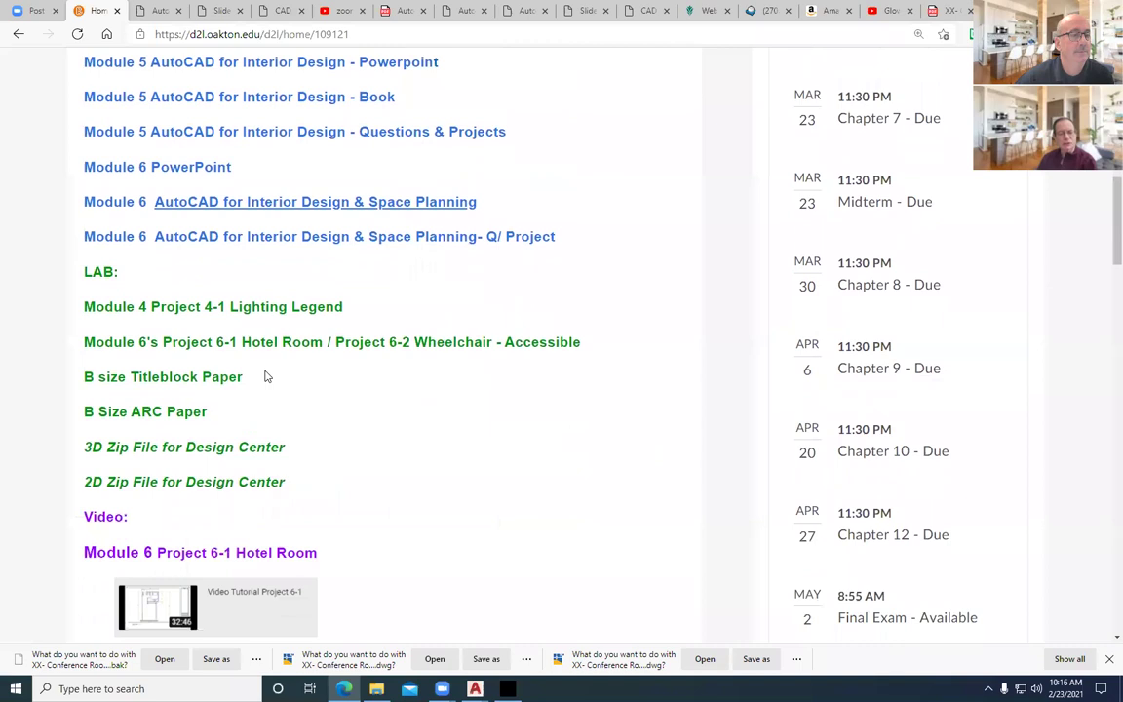
- Open the Project 4-1 Lighting Legend PDF, zoom in once, then go back to the Homepage tab
{"action": "left_click", "coordinate": [275, 312]}
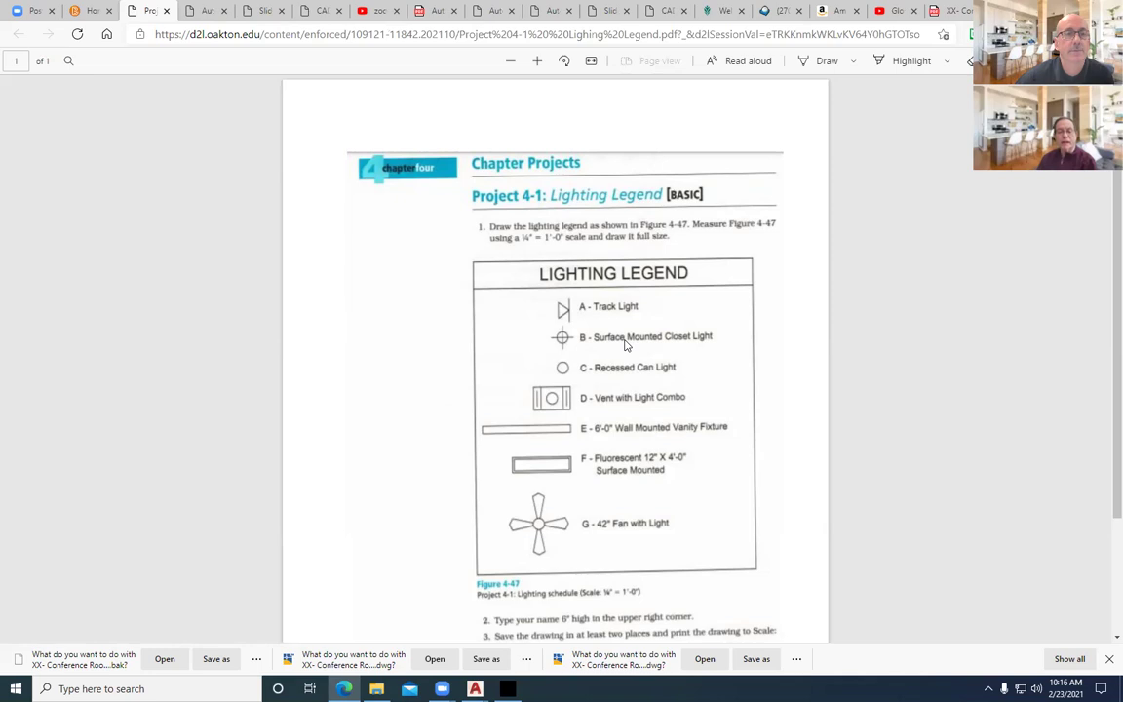
{"action": "left_click", "coordinate": [537, 61]}
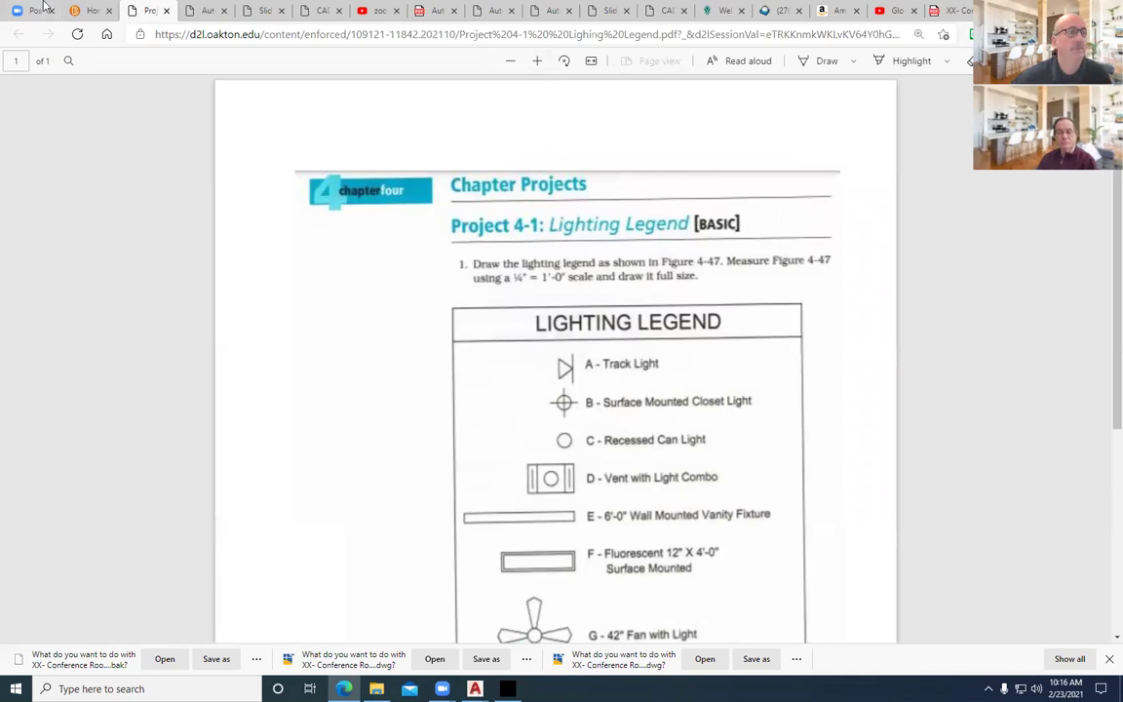
{"action": "left_click", "coordinate": [87, 11]}
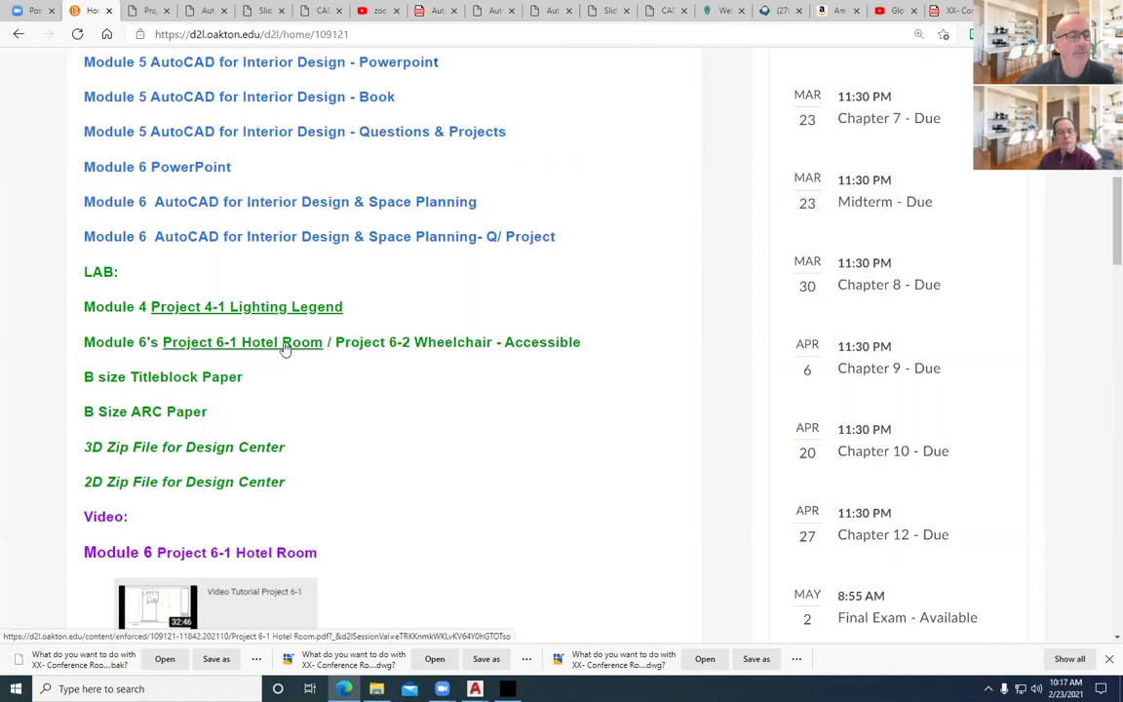
- Open the Project 6-1 Hotel Room PDF, zoom in twice, and scroll through the floor plan
{"action": "left_click", "coordinate": [285, 343]}
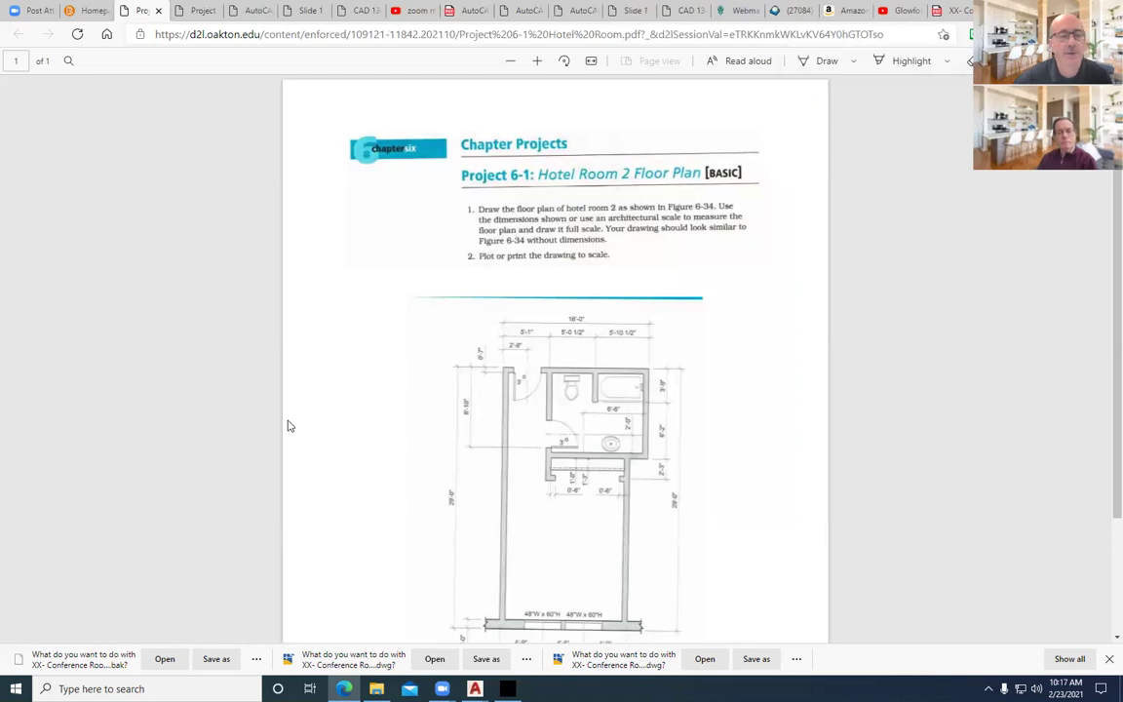
{"action": "left_click", "coordinate": [537, 62]}
{"action": "left_click", "coordinate": [536, 61]}
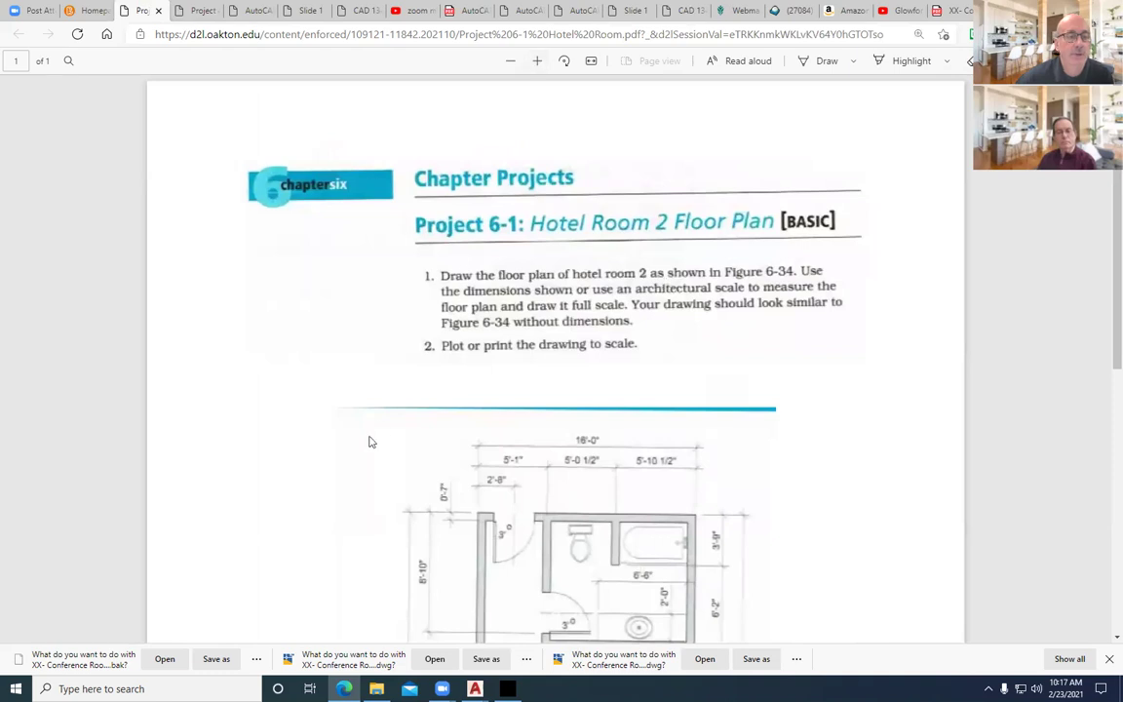
{"action": "scroll", "coordinate": [373, 446], "scroll_direction": "down", "scroll_amount": 3}
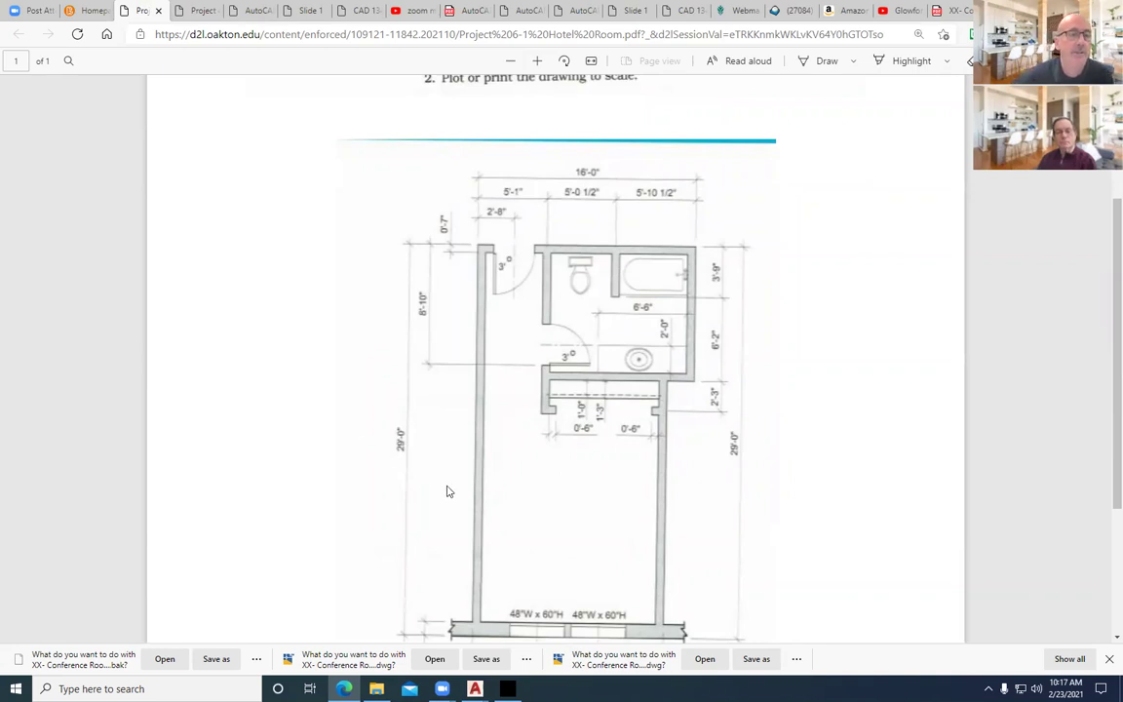
{"action": "scroll", "coordinate": [497, 487], "scroll_direction": "down", "scroll_amount": 1}
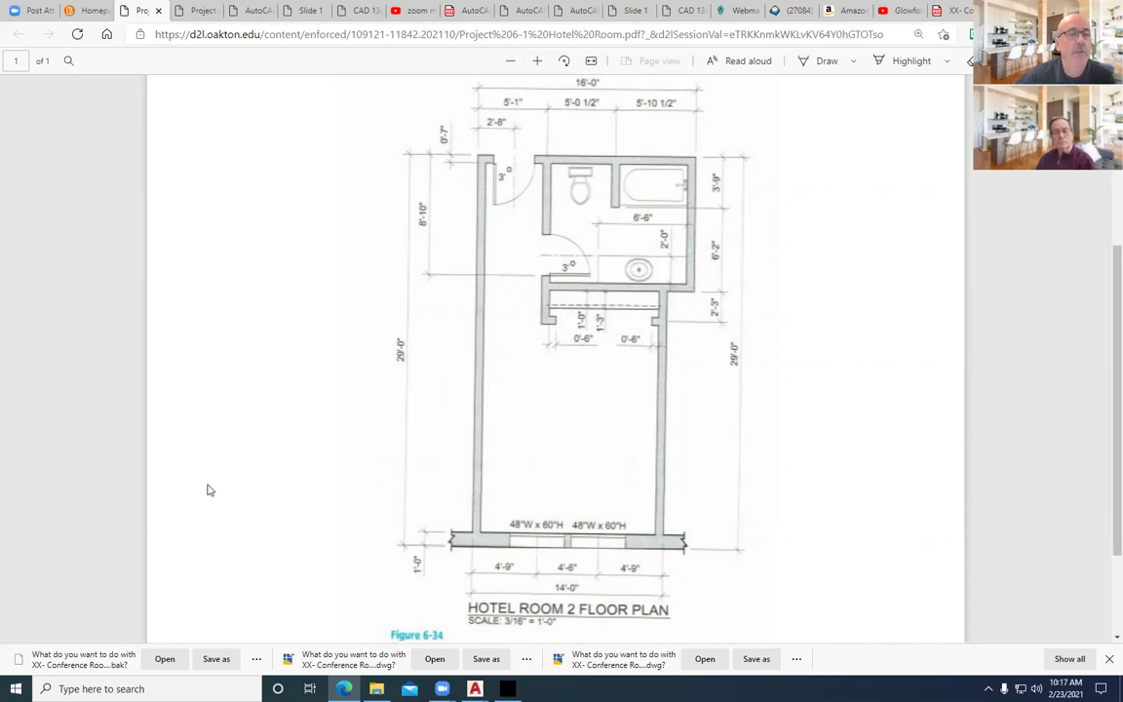
{"action": "scroll", "coordinate": [328, 316], "scroll_direction": "up", "scroll_amount": 2}
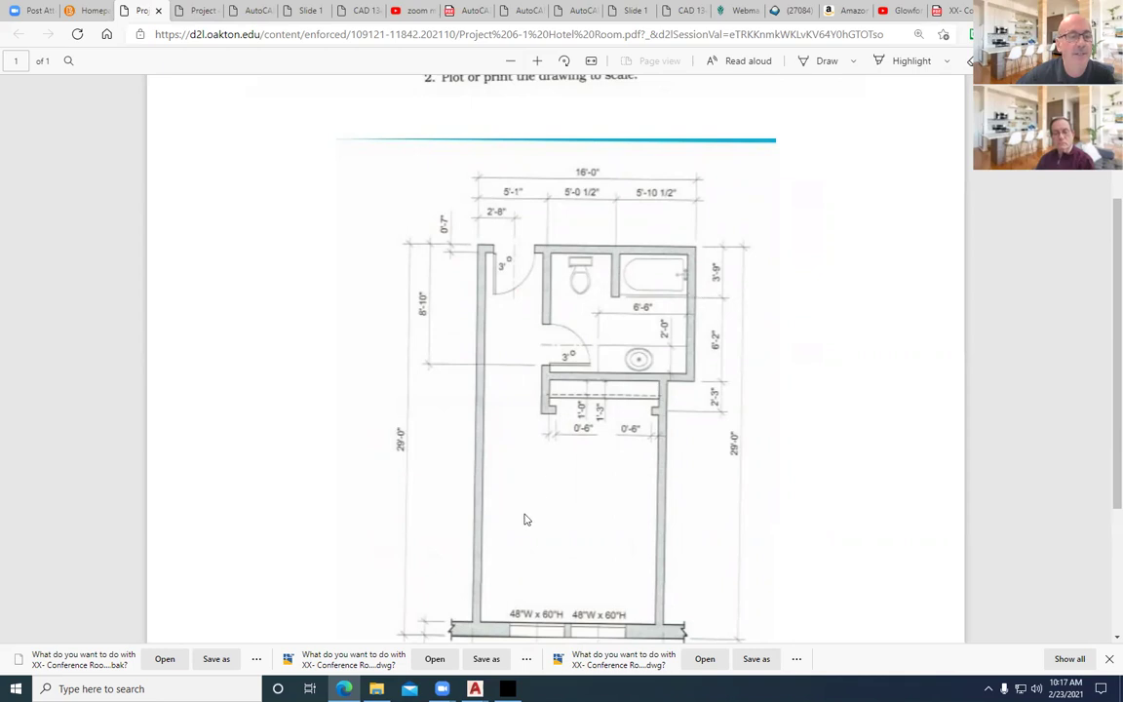
{"action": "scroll", "coordinate": [523, 520], "scroll_direction": "down", "scroll_amount": 2}
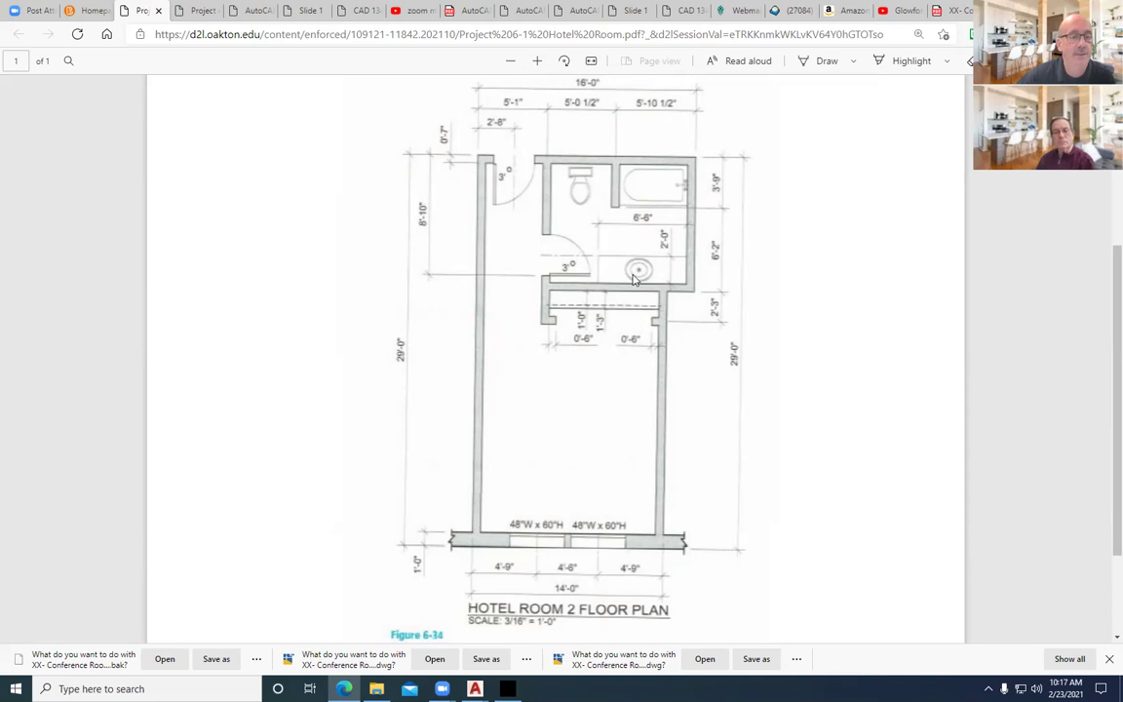
{"action": "scroll", "coordinate": [431, 434], "scroll_direction": "down", "scroll_amount": 2}
{"action": "scroll", "coordinate": [431, 434], "scroll_direction": "up", "scroll_amount": 4}
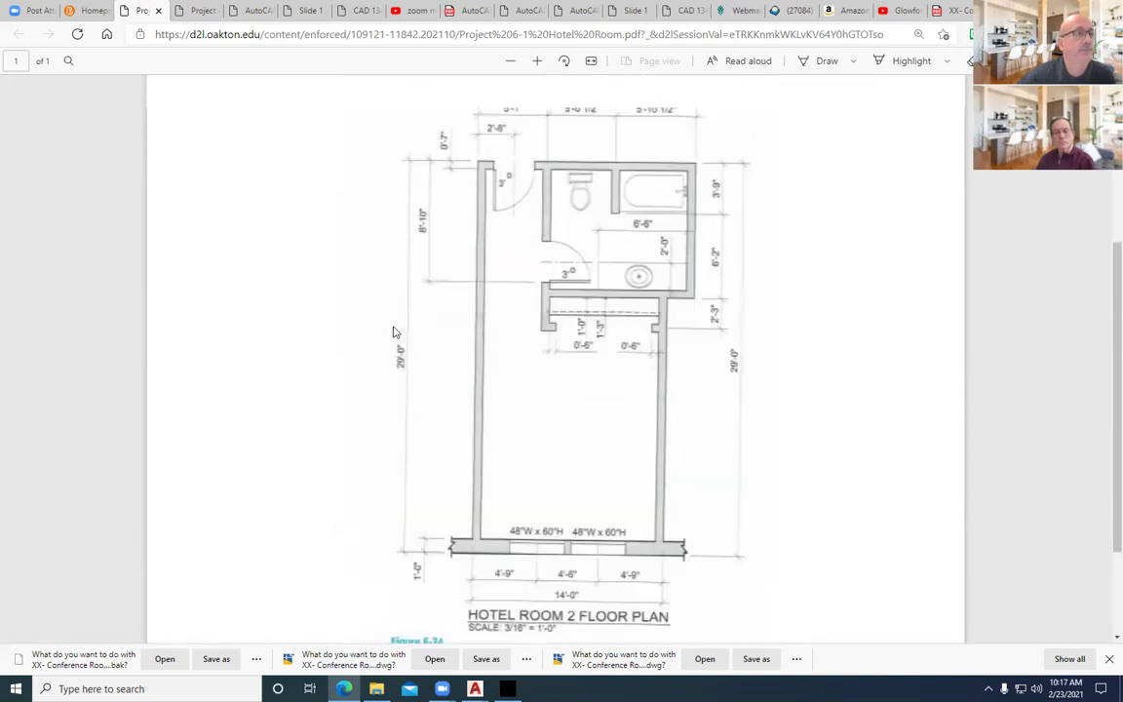
- Open the Project 6-2 Wheelchair-Accessible PDF, zoom in twice, scroll through it, and return home
{"action": "left_click", "coordinate": [86, 10]}
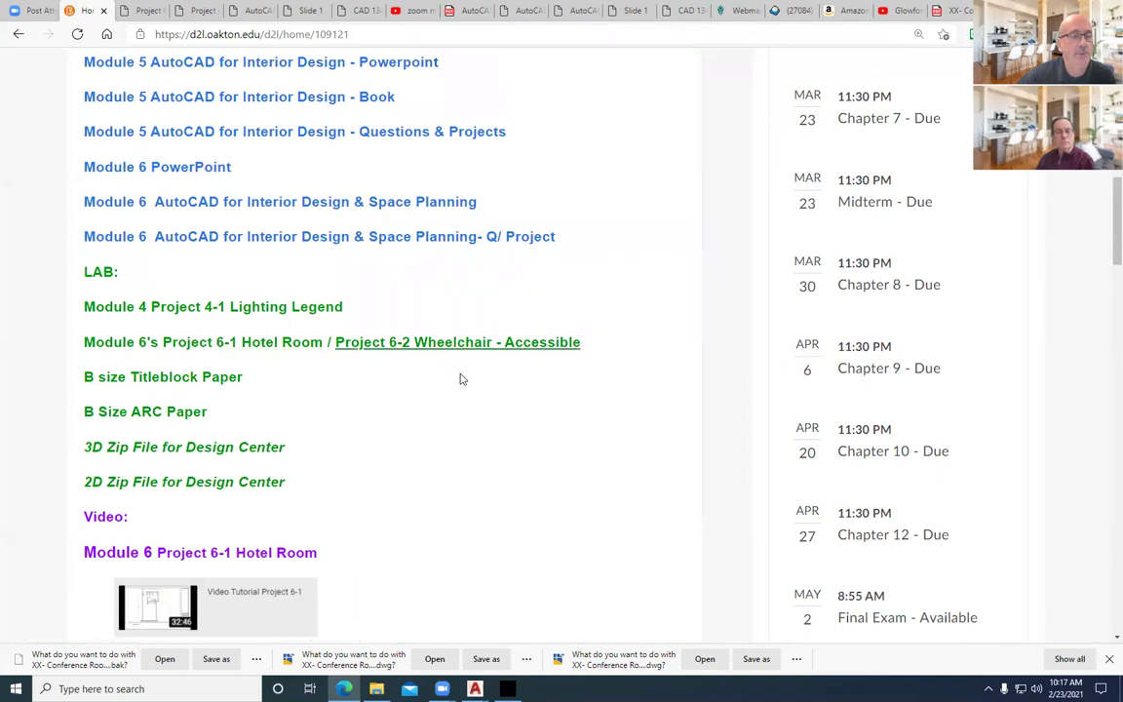
{"action": "left_click", "coordinate": [459, 343]}
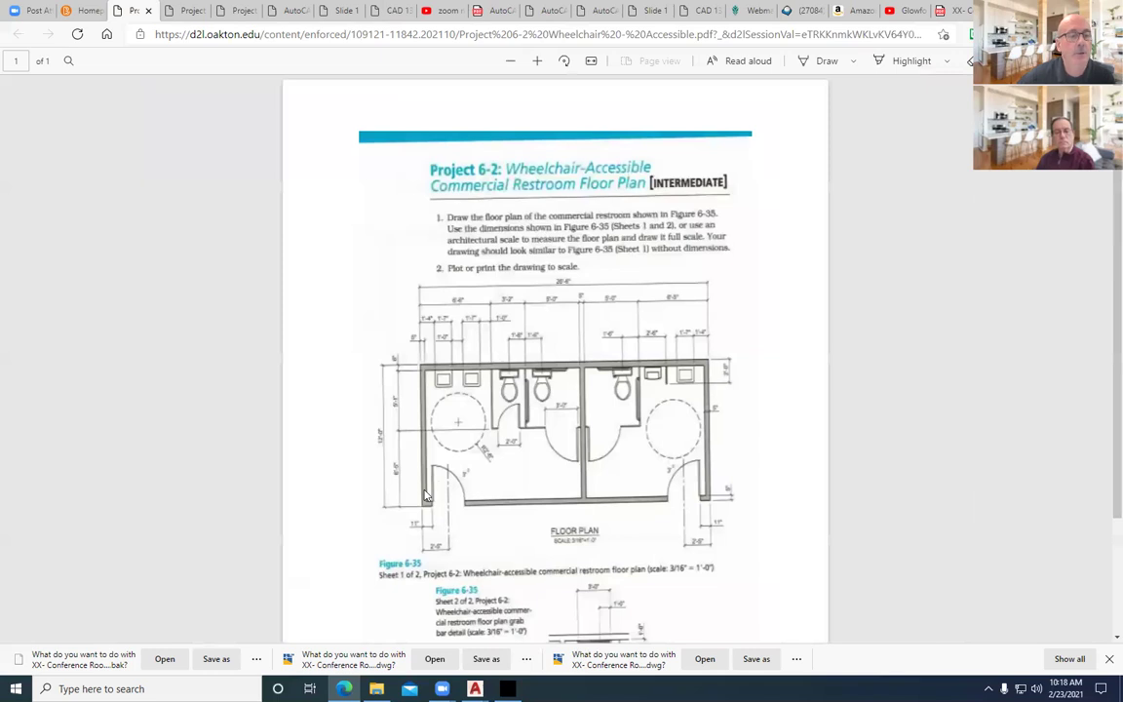
{"action": "left_click", "coordinate": [536, 61]}
{"action": "left_click", "coordinate": [537, 61]}
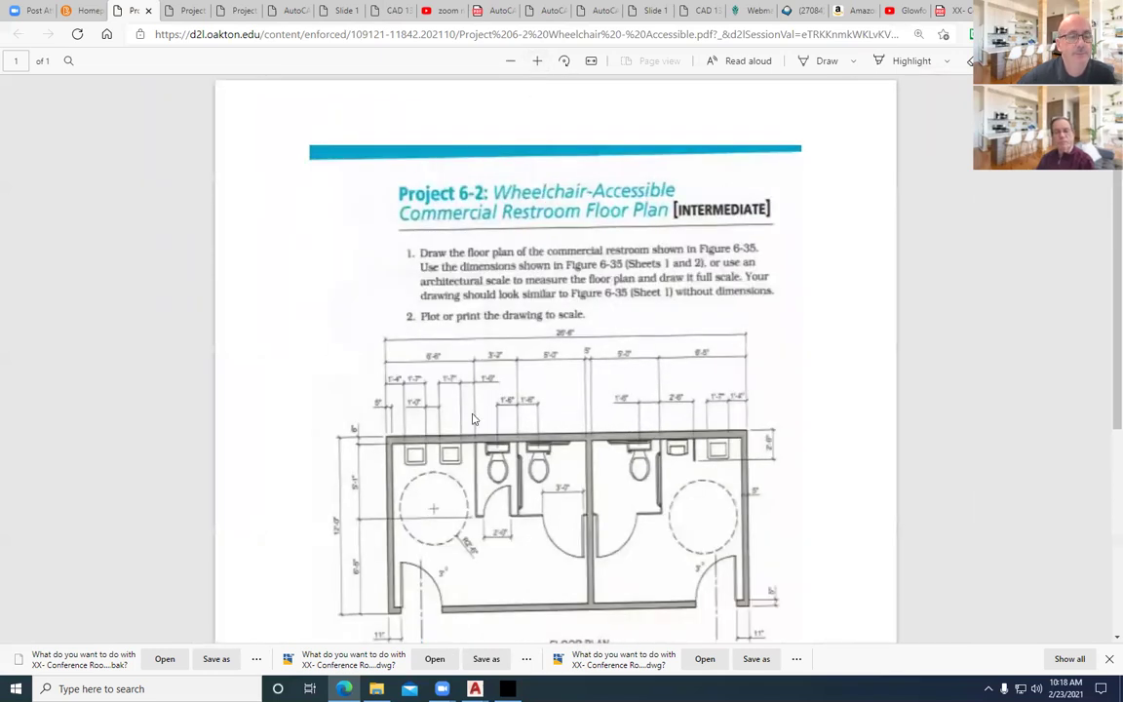
{"action": "scroll", "coordinate": [314, 510], "scroll_direction": "down", "scroll_amount": 2}
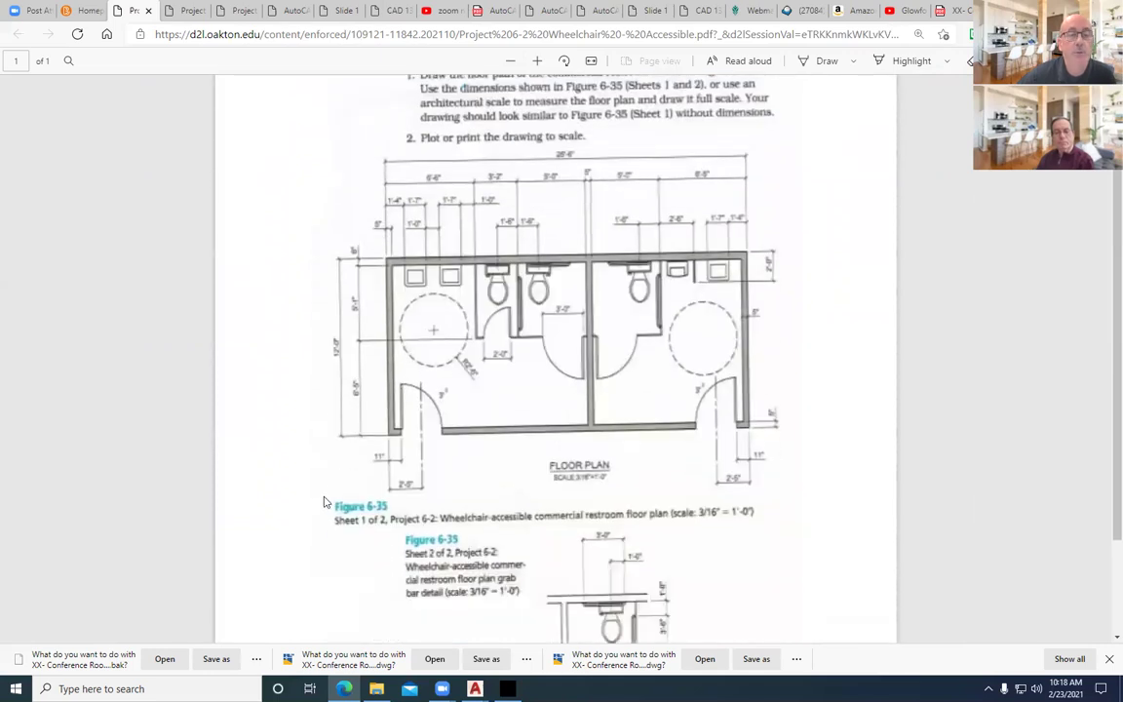
{"action": "scroll", "coordinate": [335, 506], "scroll_direction": "up", "scroll_amount": 1}
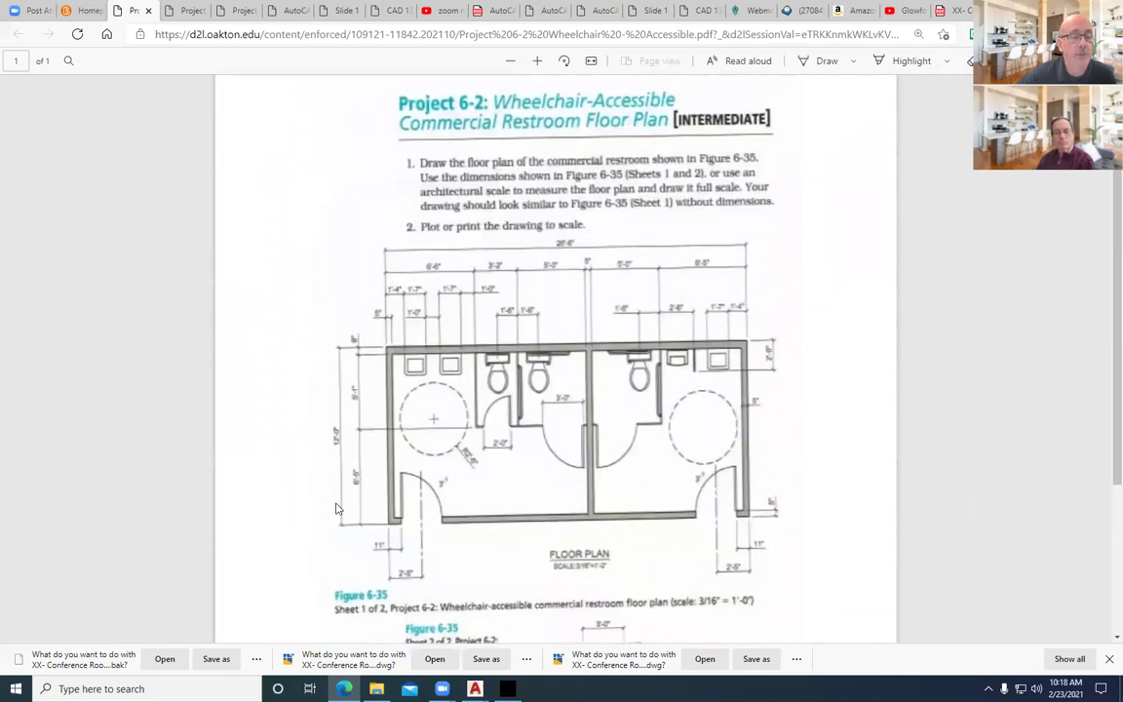
{"action": "scroll", "coordinate": [335, 511], "scroll_direction": "down", "scroll_amount": 3}
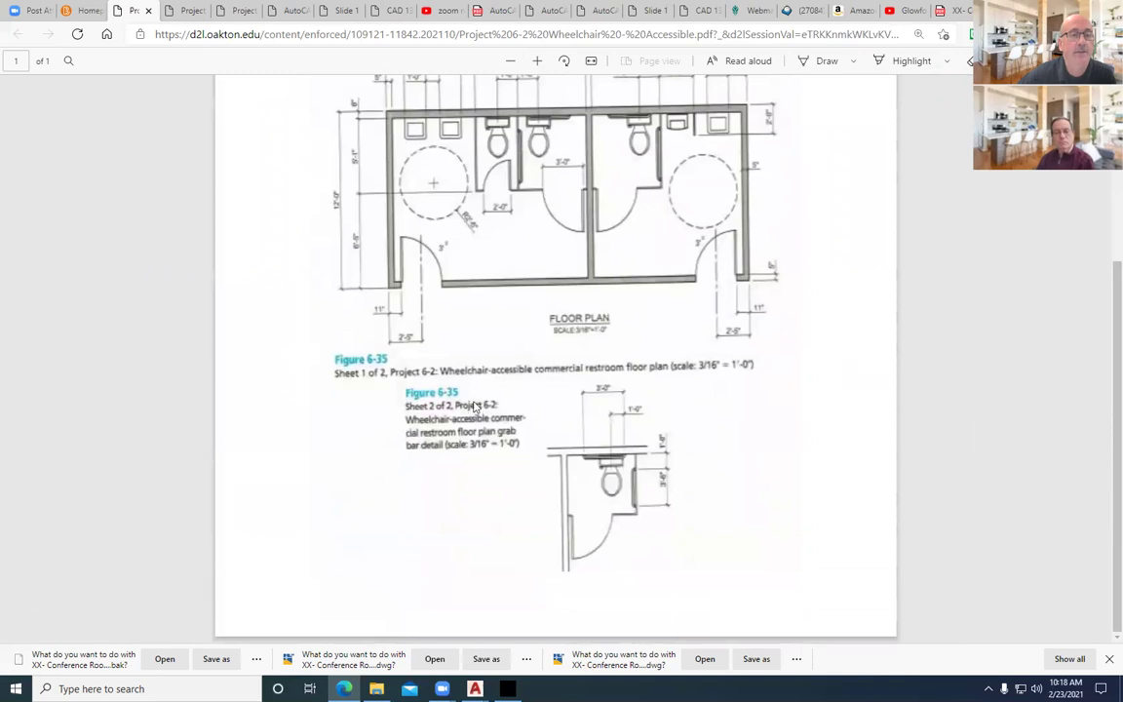
{"action": "scroll", "coordinate": [467, 391], "scroll_direction": "up", "scroll_amount": 2}
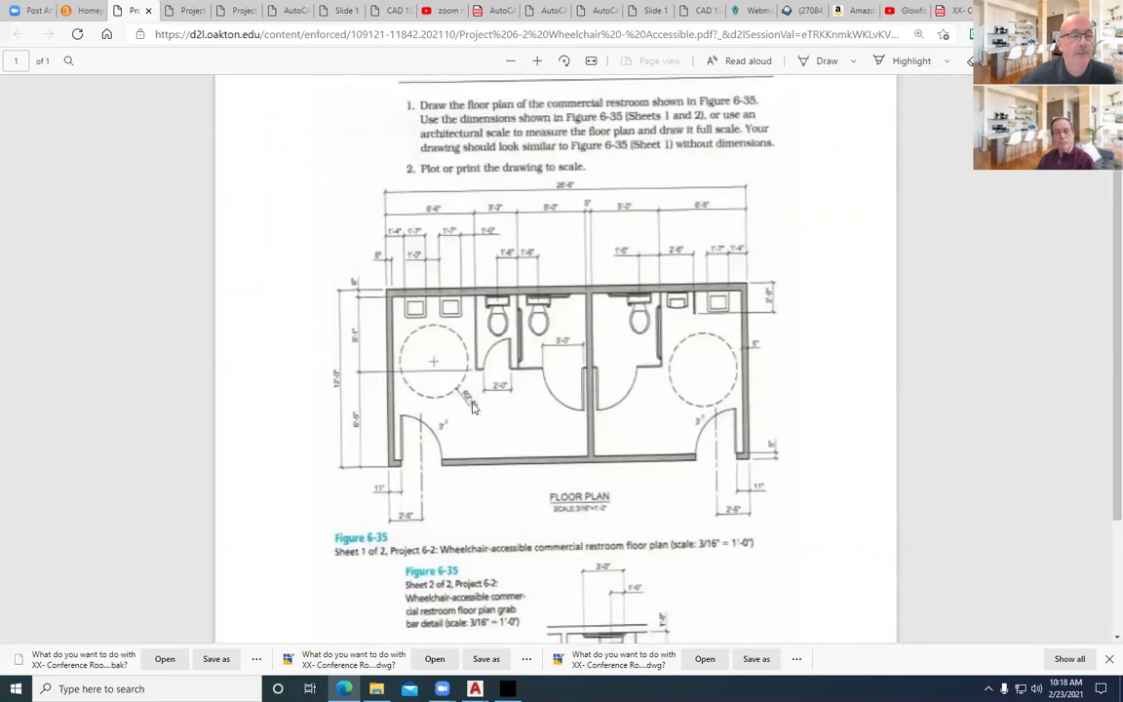
{"action": "scroll", "coordinate": [466, 419], "scroll_direction": "down", "scroll_amount": 2}
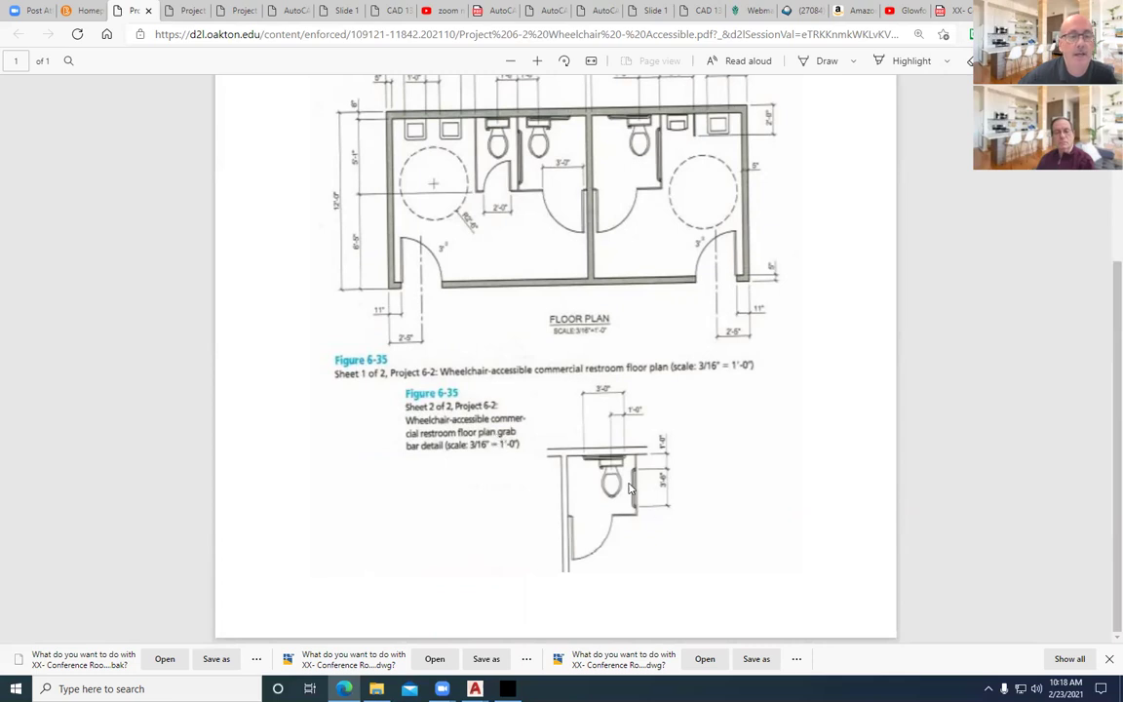
{"action": "scroll", "coordinate": [380, 478], "scroll_direction": "up", "scroll_amount": 3}
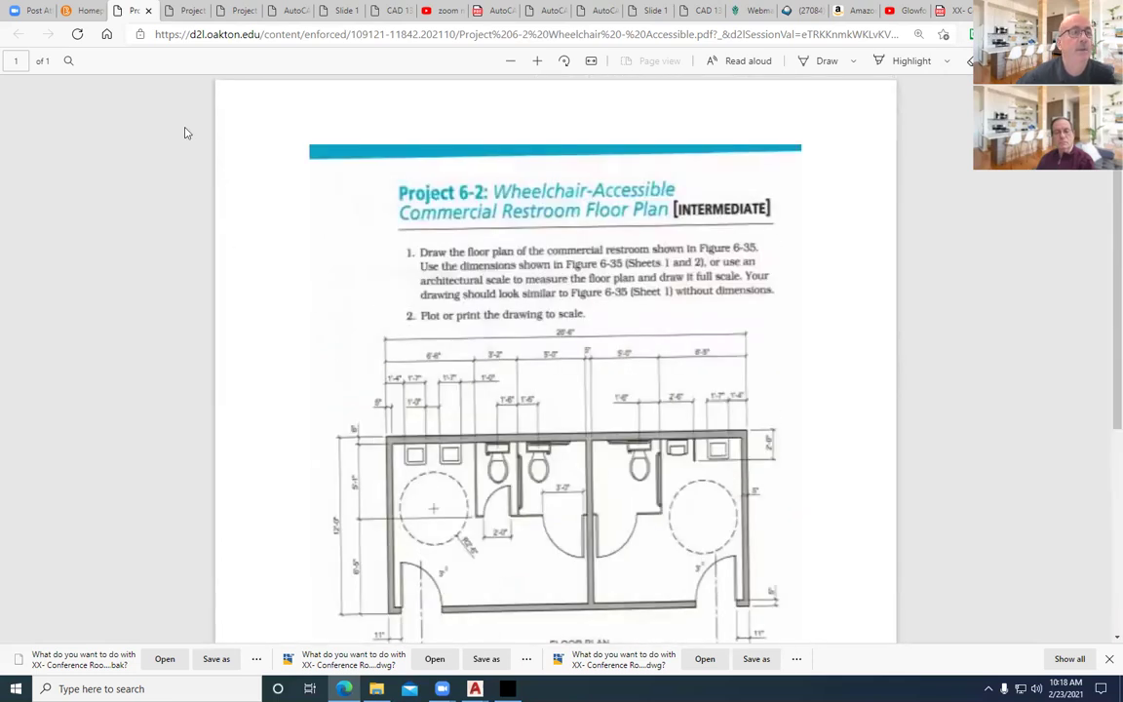
{"action": "left_click", "coordinate": [73, 12]}
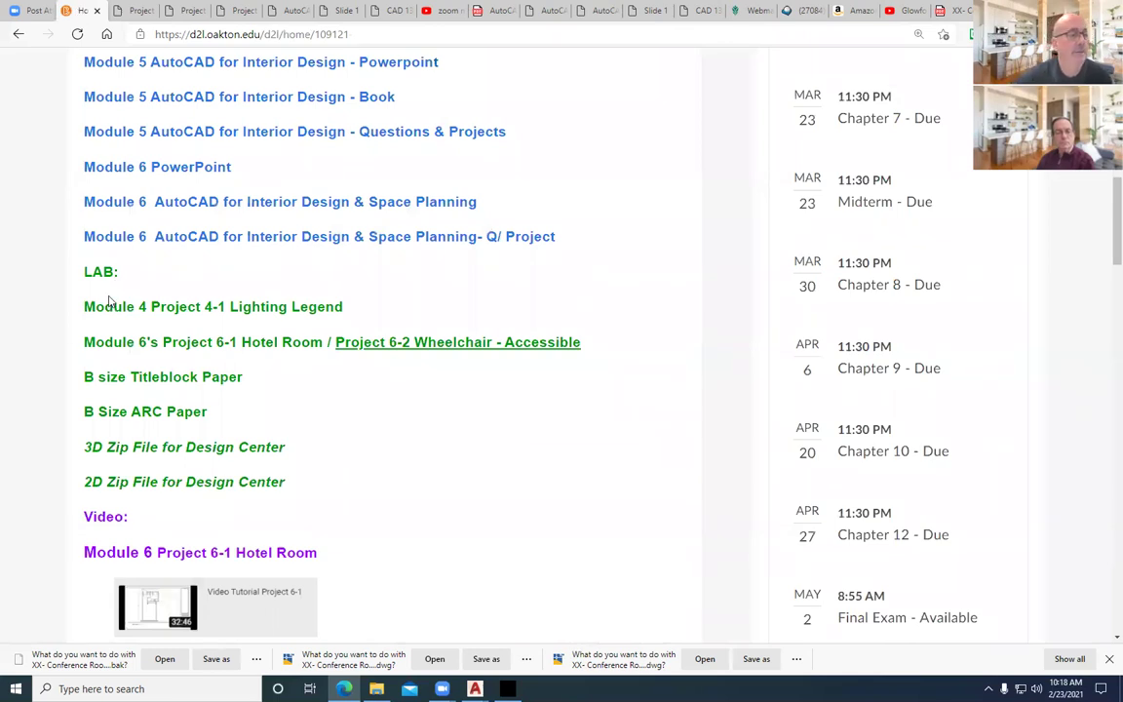
- Download and open the B size Titleblock Paper drawing in AutoCAD, panning the whole sheet into view
{"action": "left_click", "coordinate": [173, 380]}
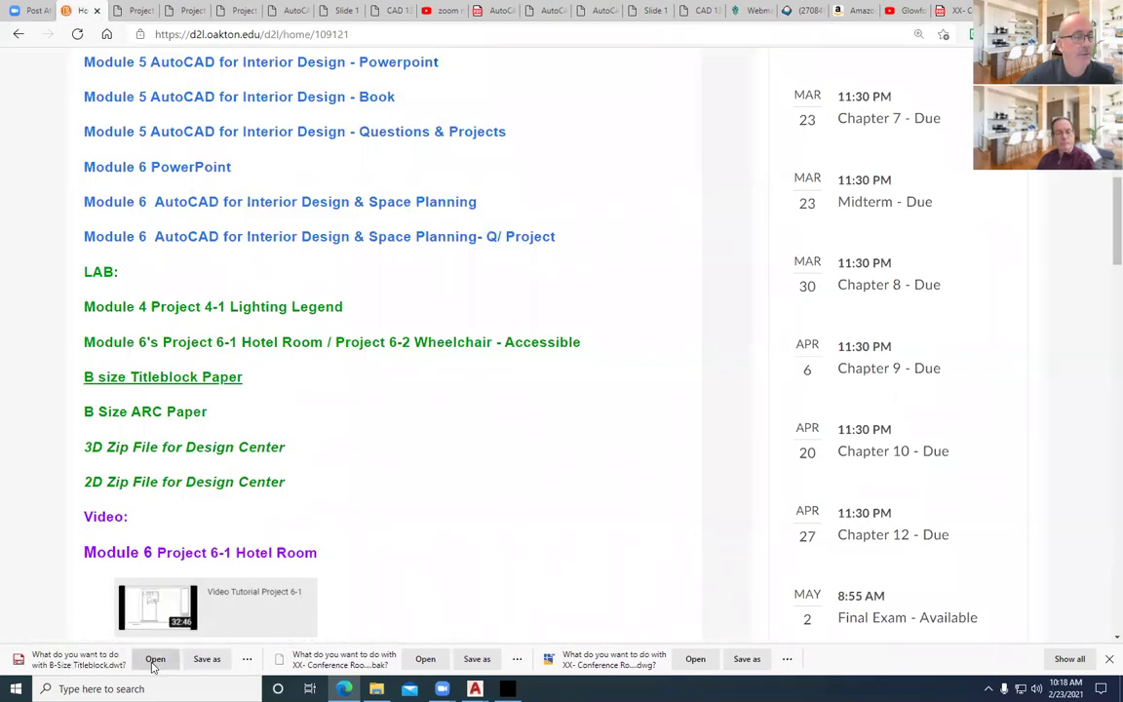
{"action": "left_click", "coordinate": [156, 659]}
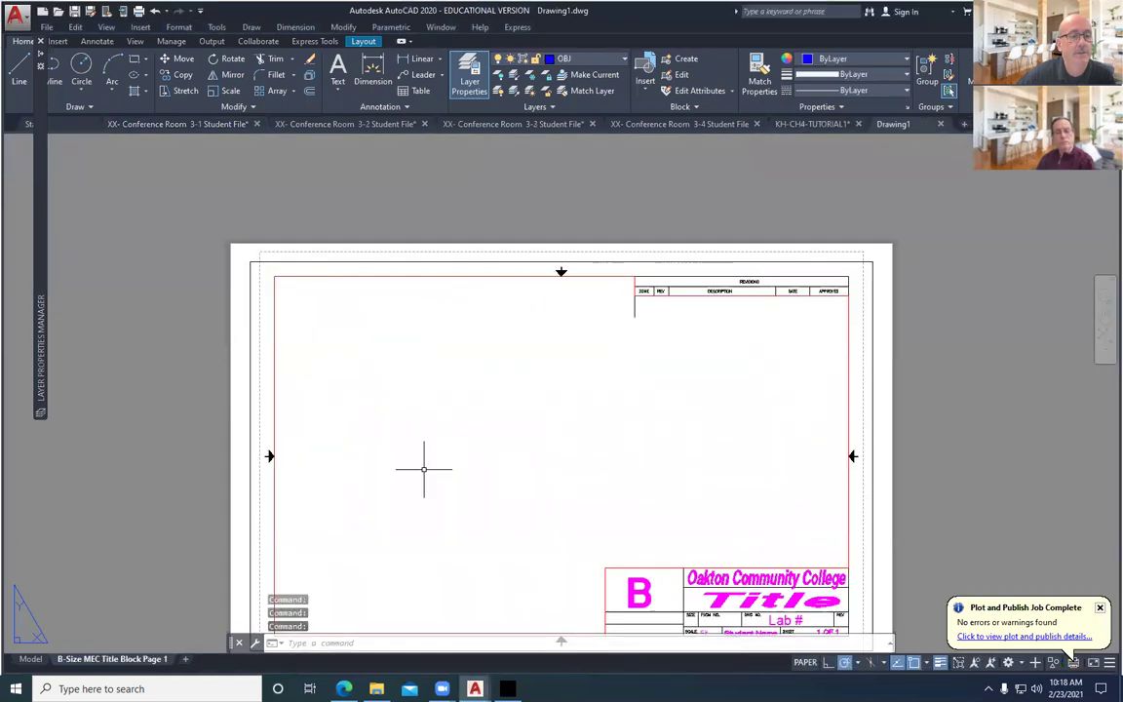
{"action": "middle_click_drag", "start_coordinate": [493, 463], "coordinate": [499, 376]}
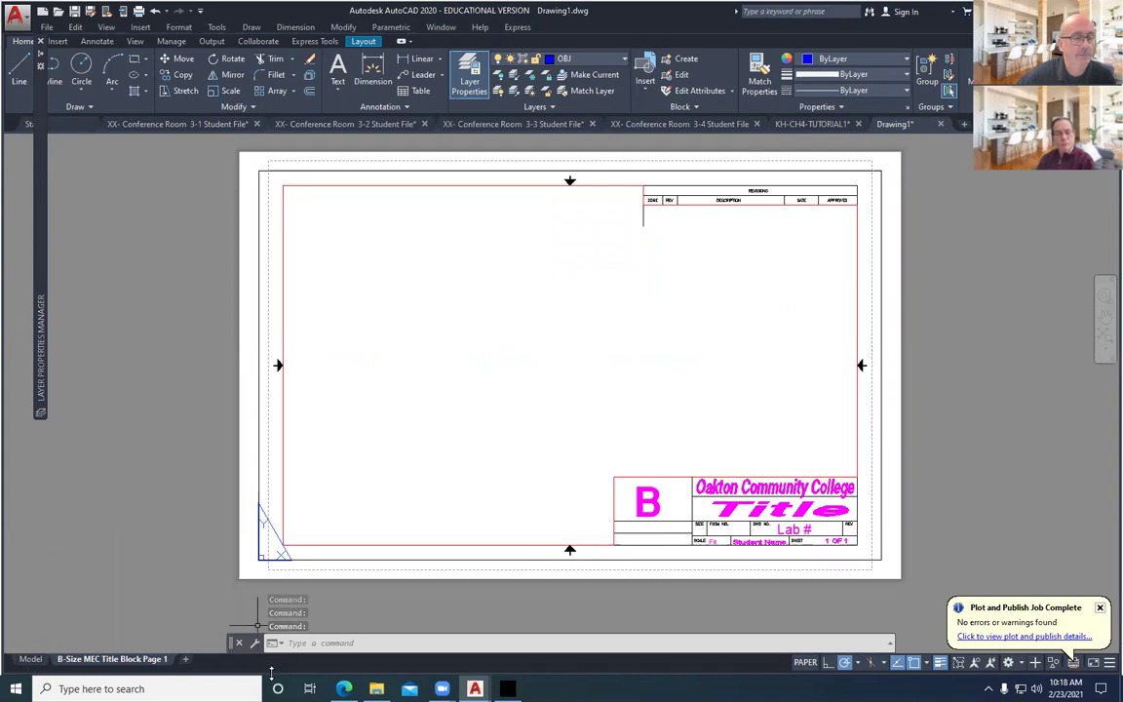
- Download and open the B Size ARC Paper drawing, centring its title block sheet
{"action": "left_click", "coordinate": [344, 688]}
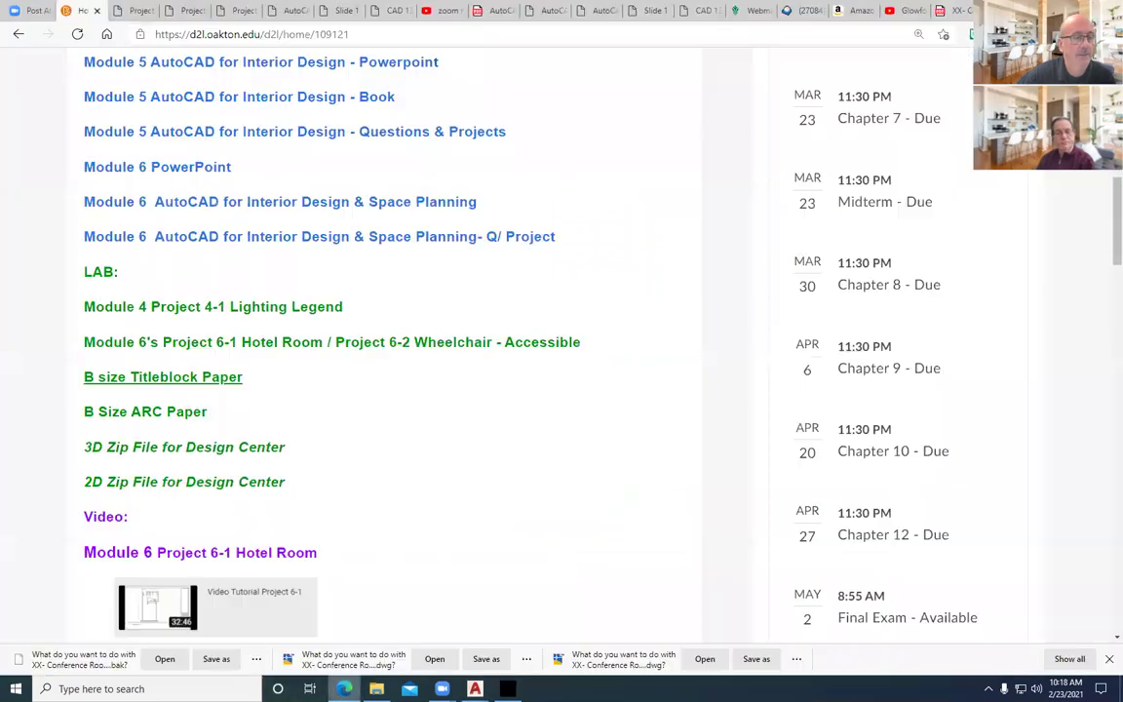
{"action": "left_click", "coordinate": [169, 414]}
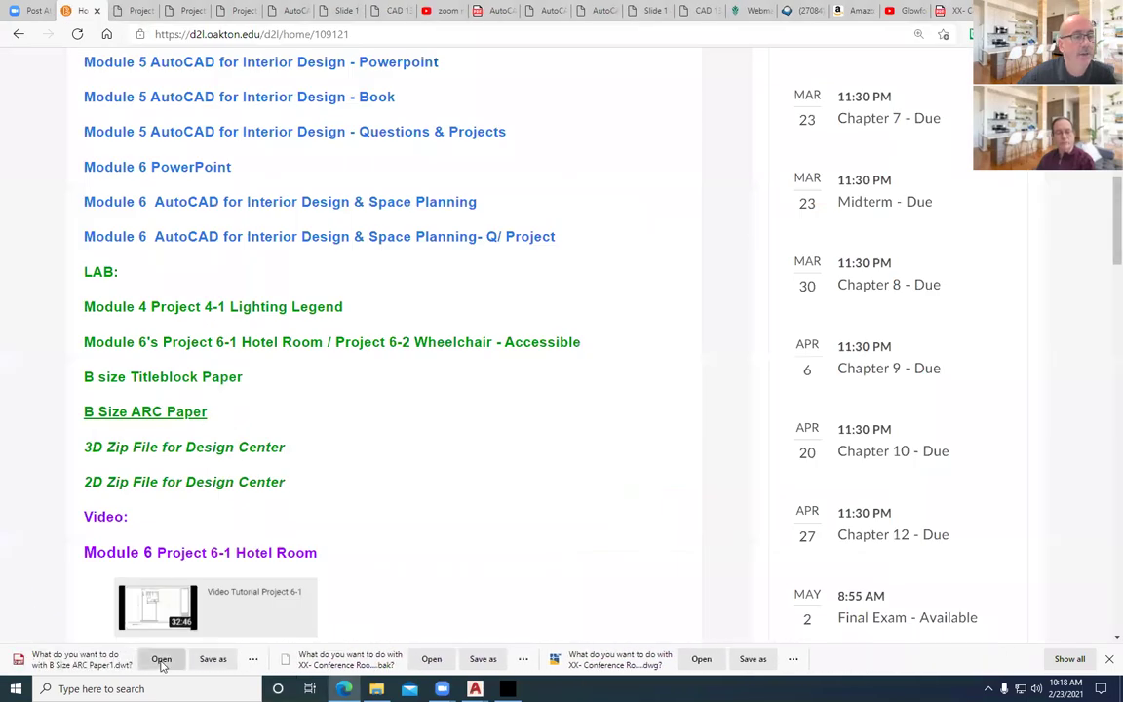
{"action": "left_click", "coordinate": [162, 661]}
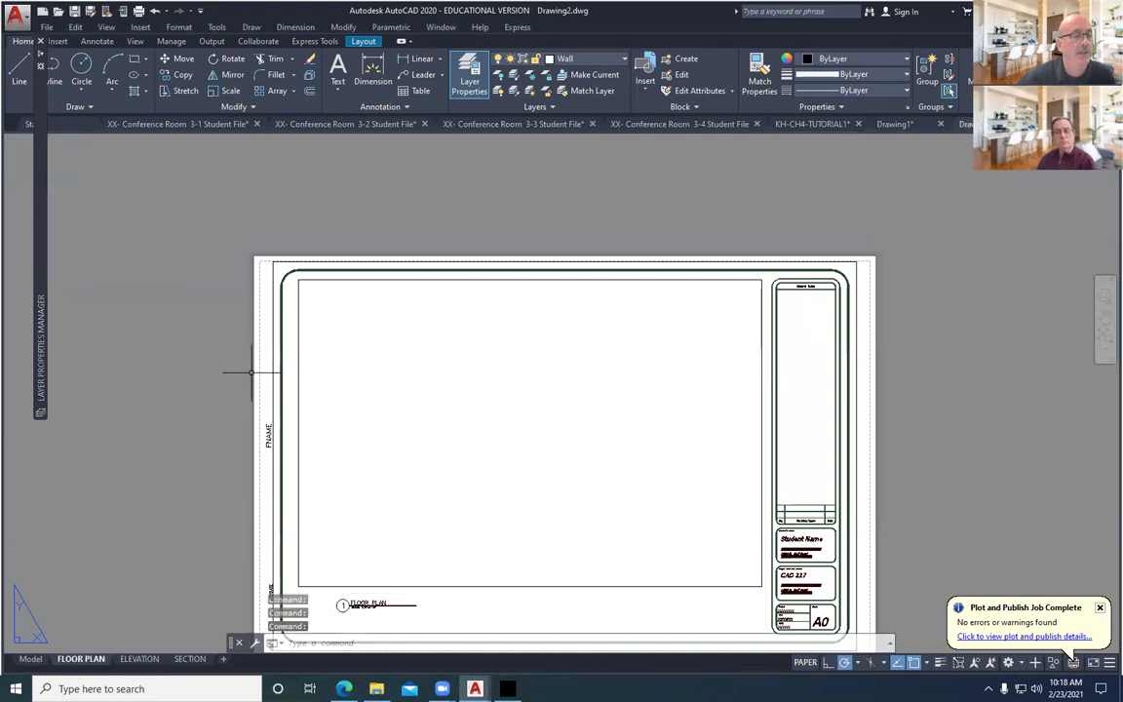
{"action": "middle_click_drag", "start_coordinate": [242, 381], "coordinate": [238, 335]}
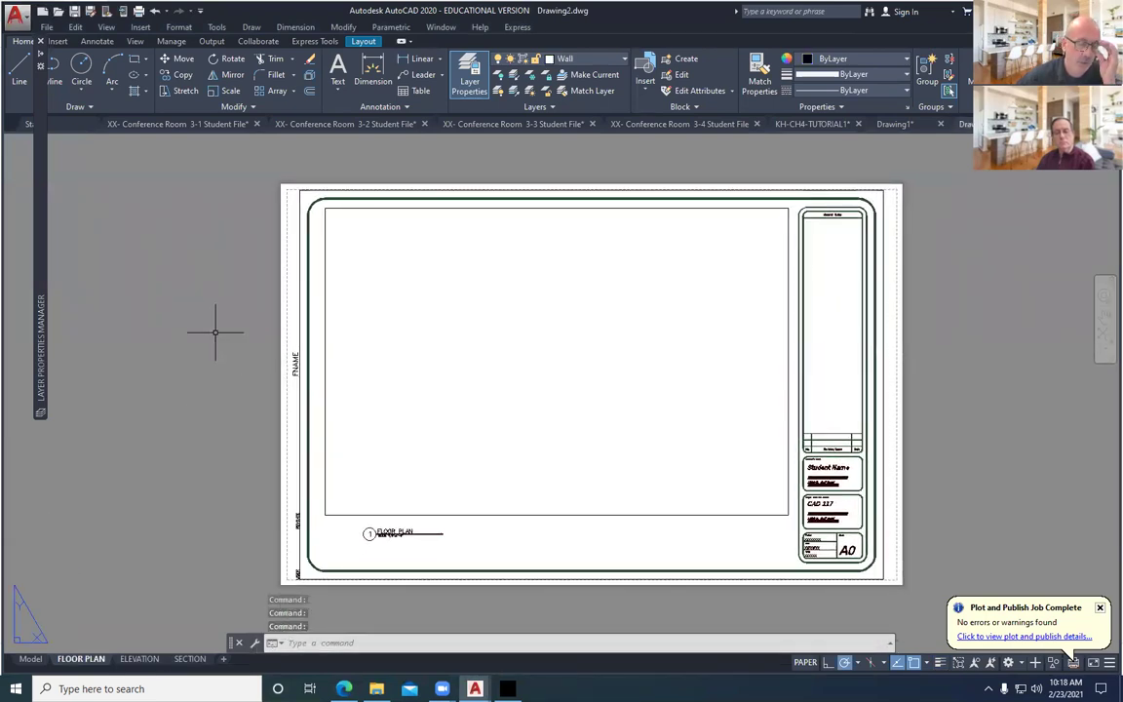
- Inspect the ARC sheet's Architectural units and close the Units dialog unchanged
{"action": "left_click", "coordinate": [178, 26]}
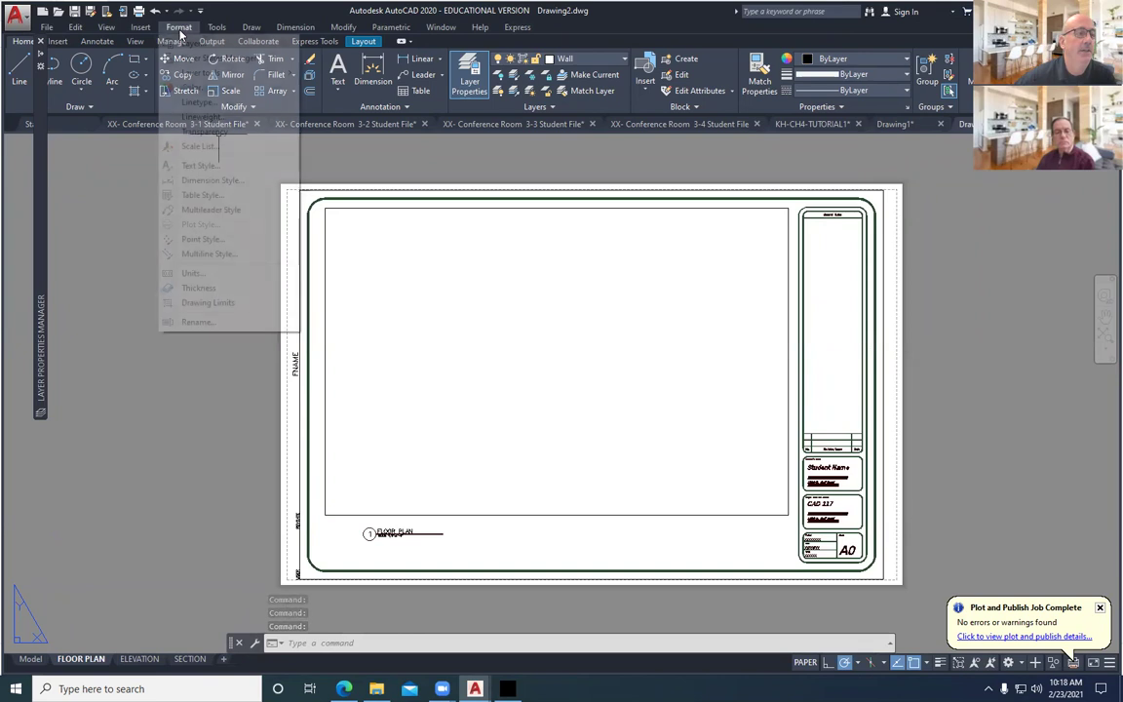
{"action": "left_click", "coordinate": [192, 276]}
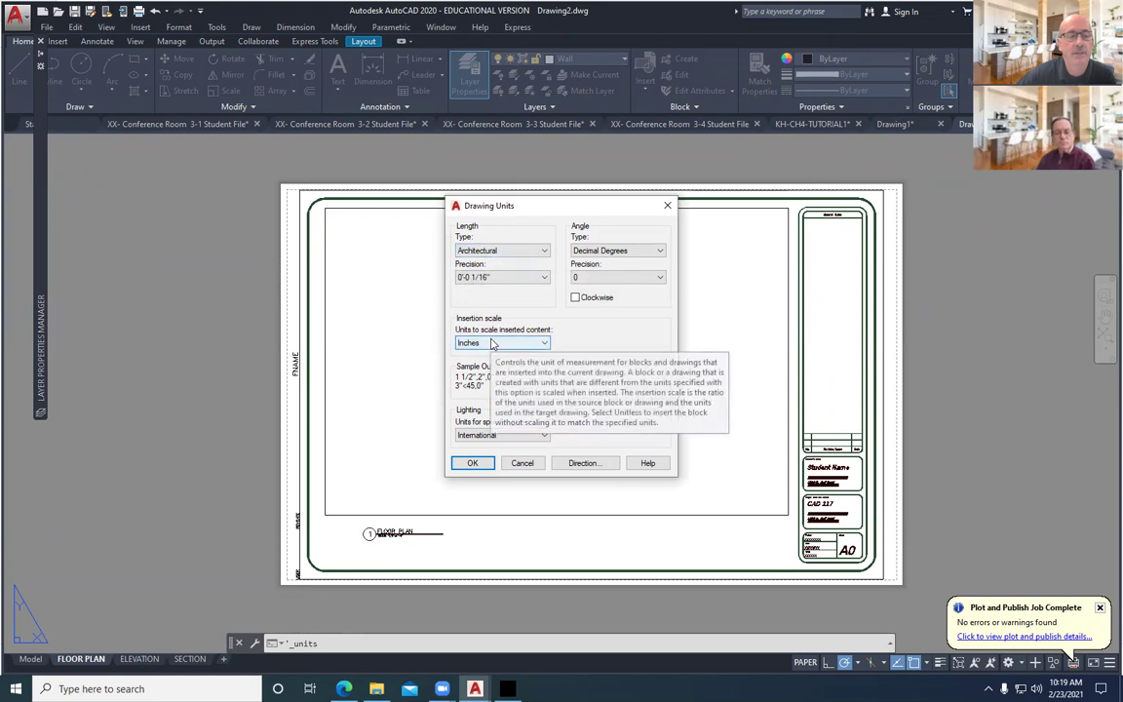
{"action": "left_click", "coordinate": [523, 464]}
- Inspect the B-size sheet's Decimal units unchanged, dismiss the lights message, and return to the browser
{"action": "left_click", "coordinate": [904, 124]}
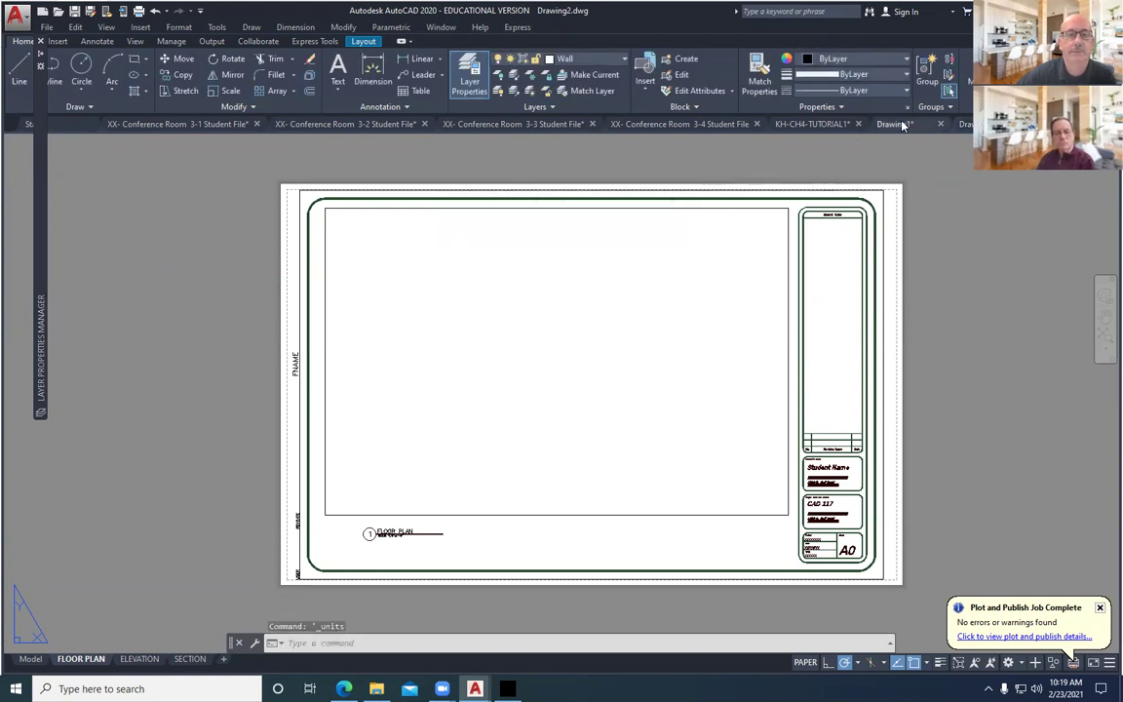
{"action": "left_click", "coordinate": [179, 27]}
{"action": "left_click", "coordinate": [195, 273]}
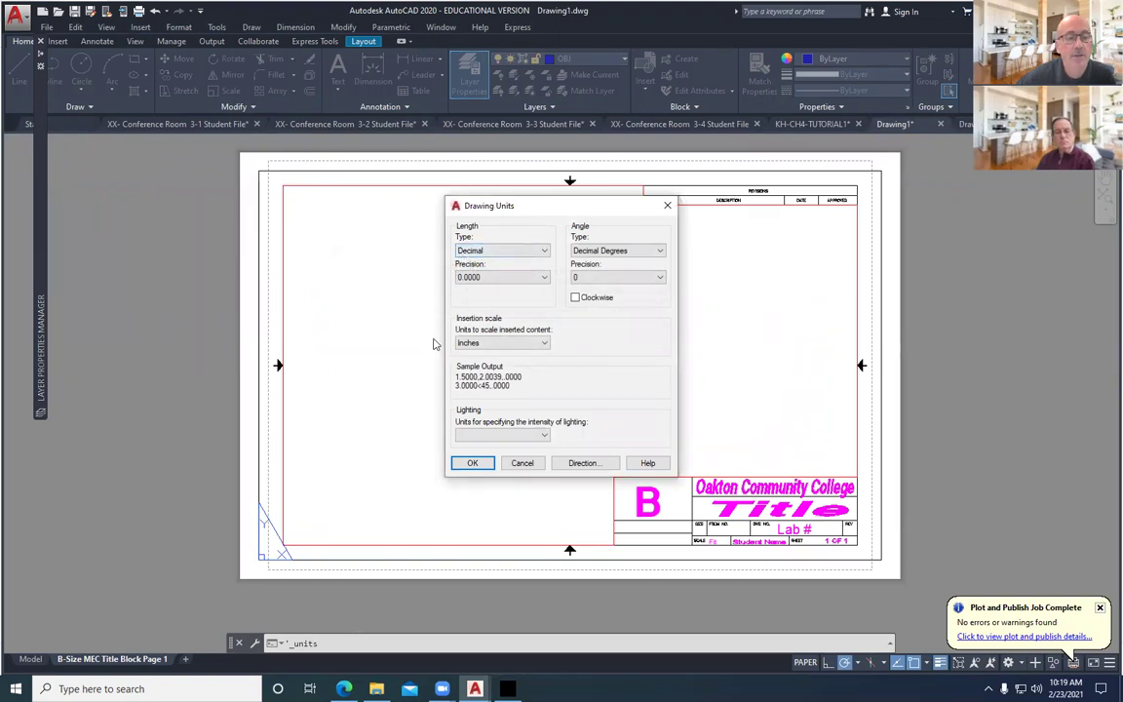
{"action": "left_click", "coordinate": [520, 466]}
{"action": "left_click", "coordinate": [635, 359]}
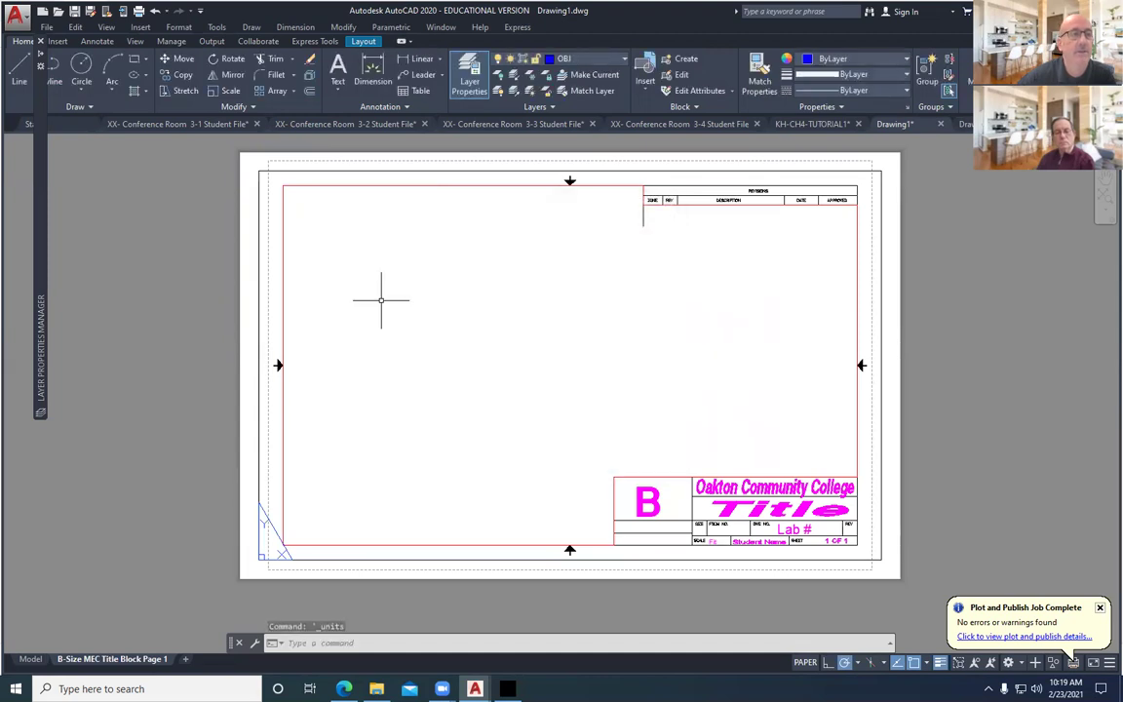
{"action": "key", "text": "alt+Tab"}
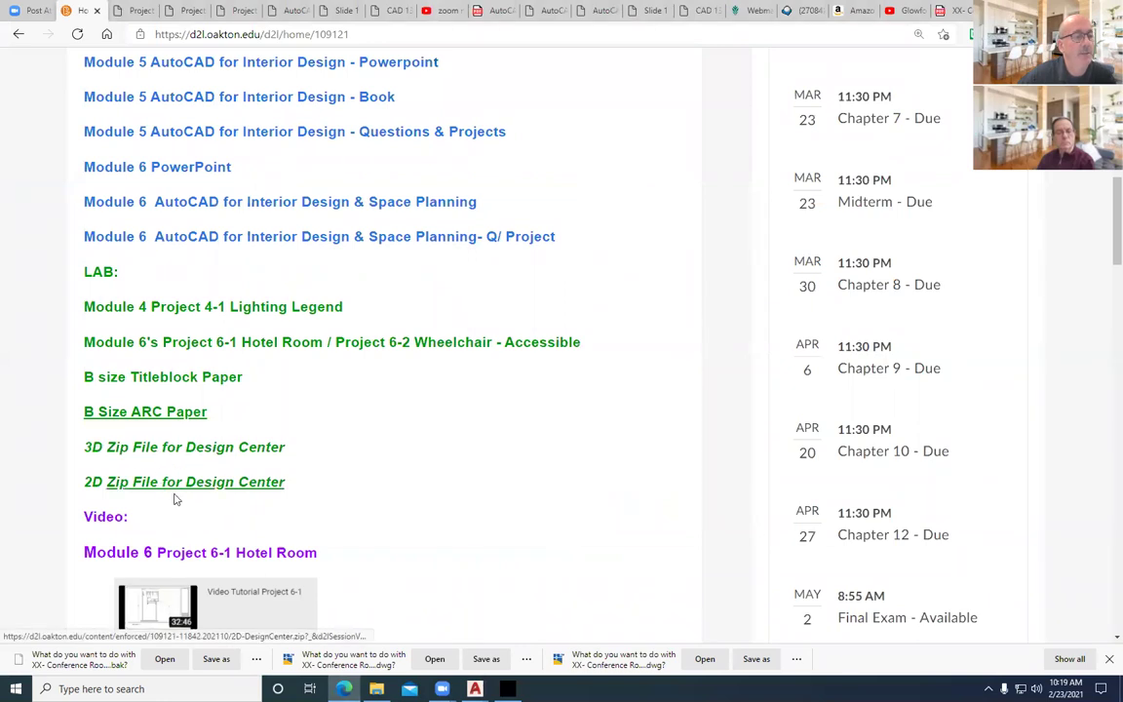
- Download the 3D Zip File for Design Center and set it to open when finished
{"action": "scroll", "coordinate": [177, 497], "scroll_direction": "down", "scroll_amount": 1}
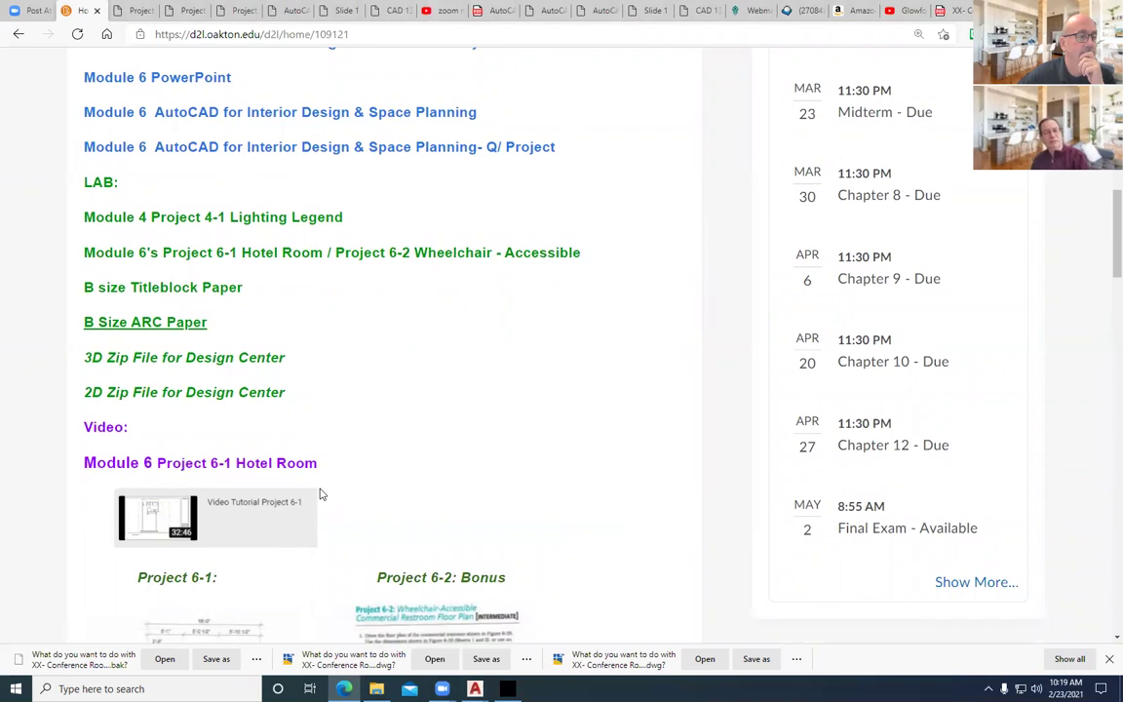
{"action": "left_click", "coordinate": [195, 358]}
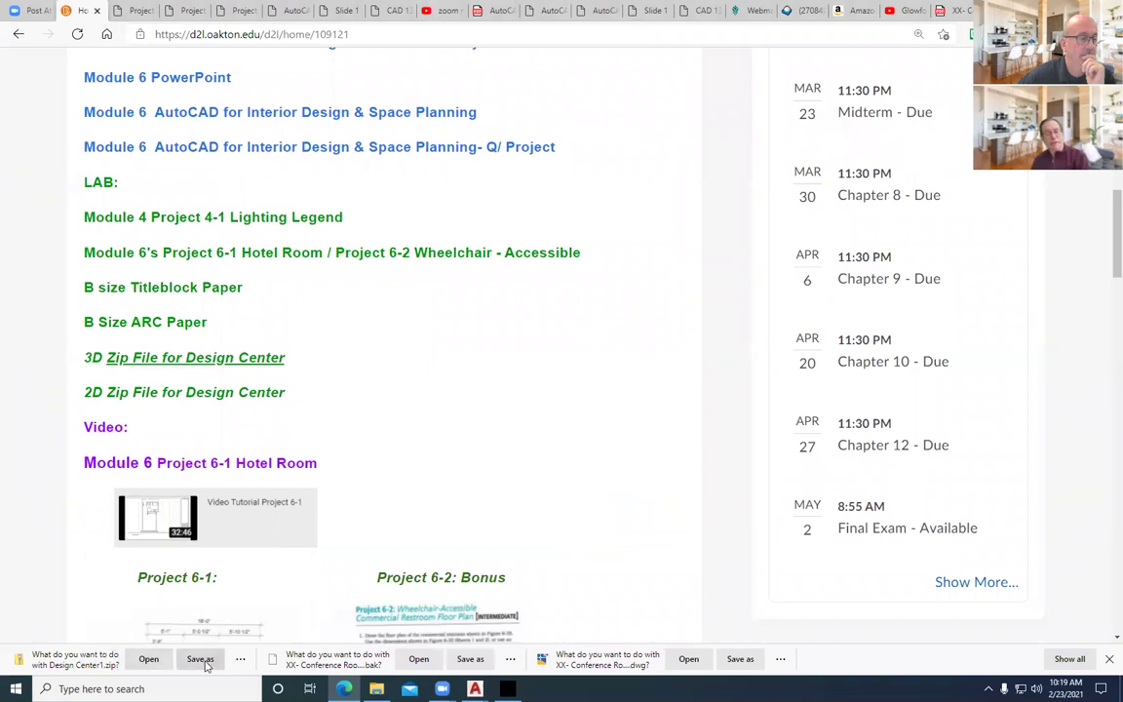
{"action": "left_click", "coordinate": [149, 659]}
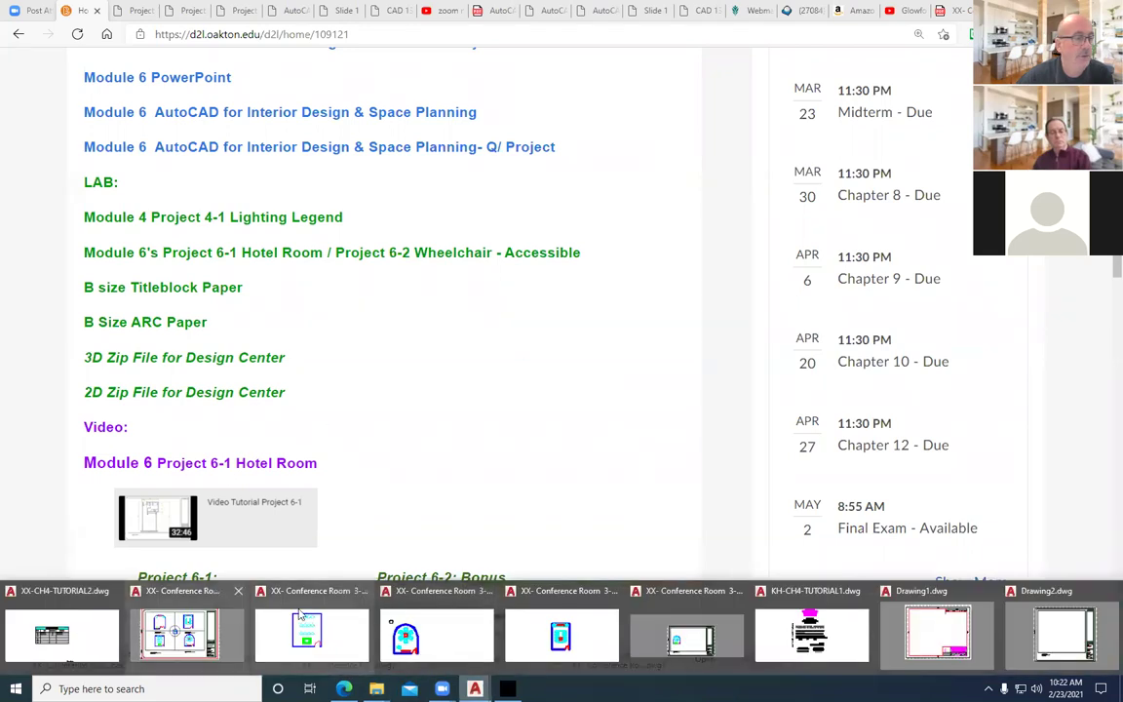
- Bring up the Conference Room 3-5 Student File in model space, panning its four room plans into view
{"action": "left_click", "coordinate": [234, 629]}
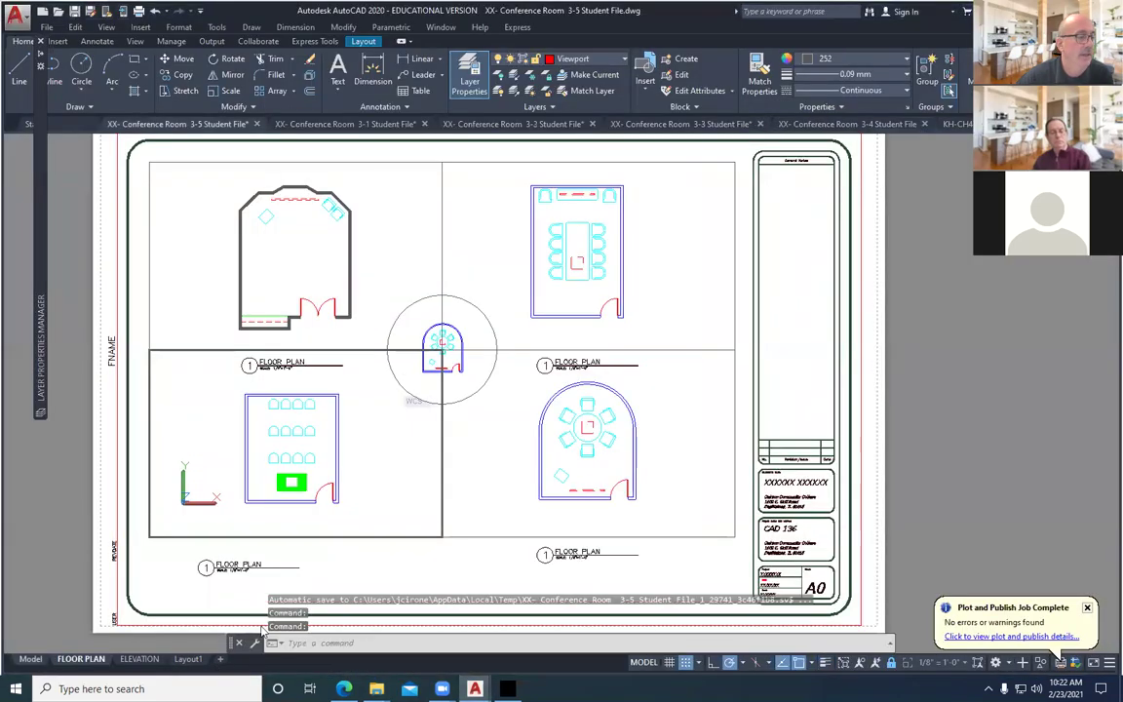
{"action": "key", "text": "ctrl+Page_Up"}
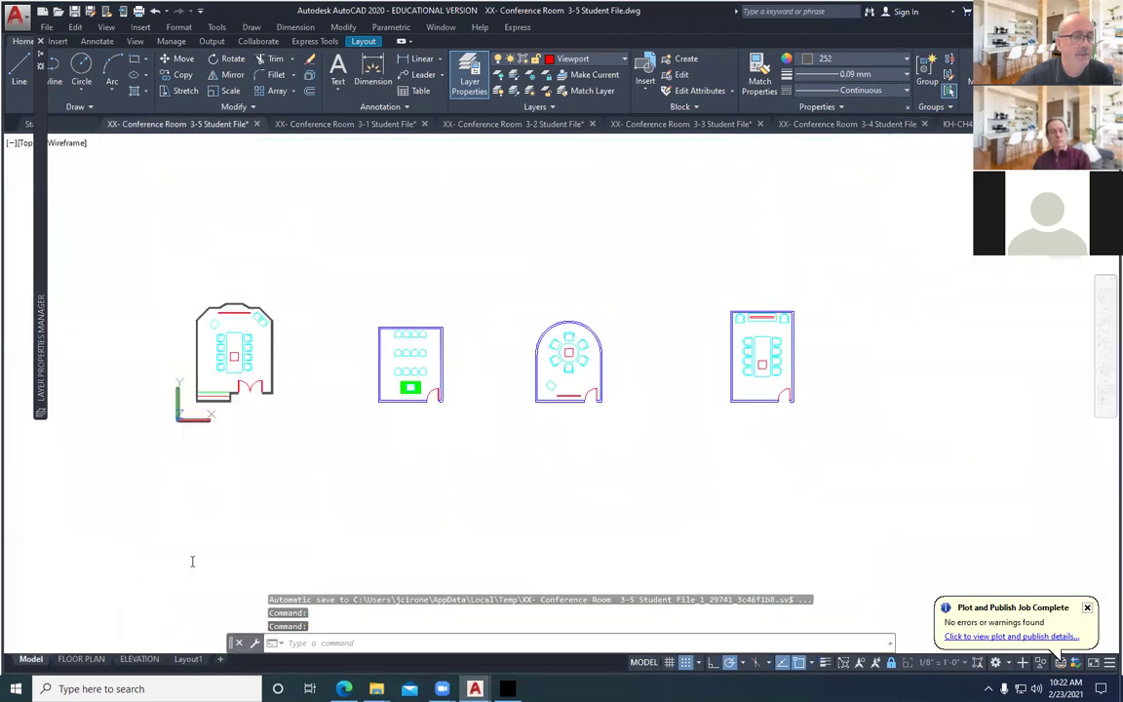
{"action": "middle_click_drag", "start_coordinate": [313, 453], "coordinate": [369, 457]}
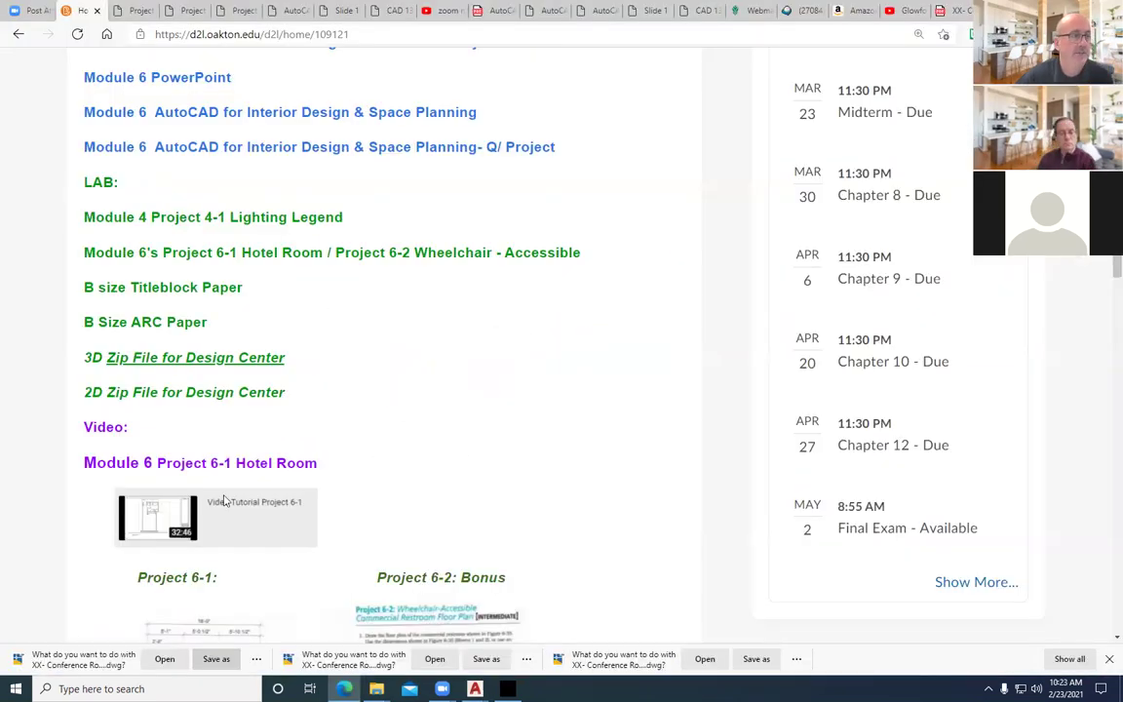
{"action": "left_click", "coordinate": [345, 688]}
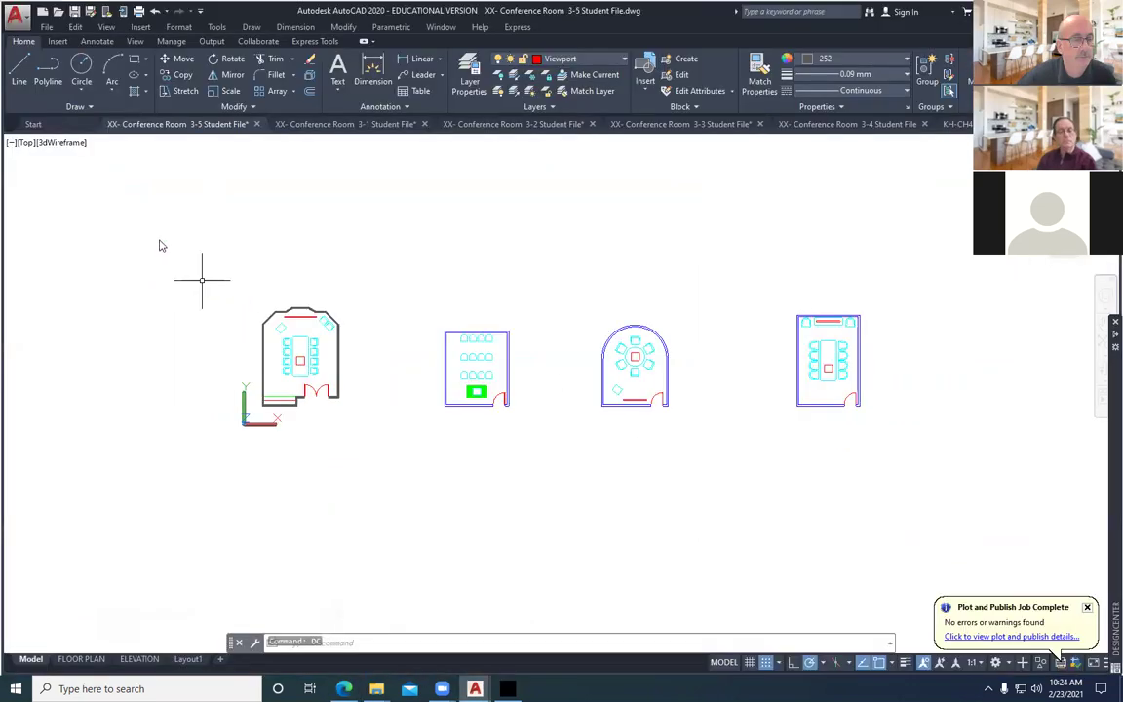
{"action": "key", "text": "alt+Tab"}
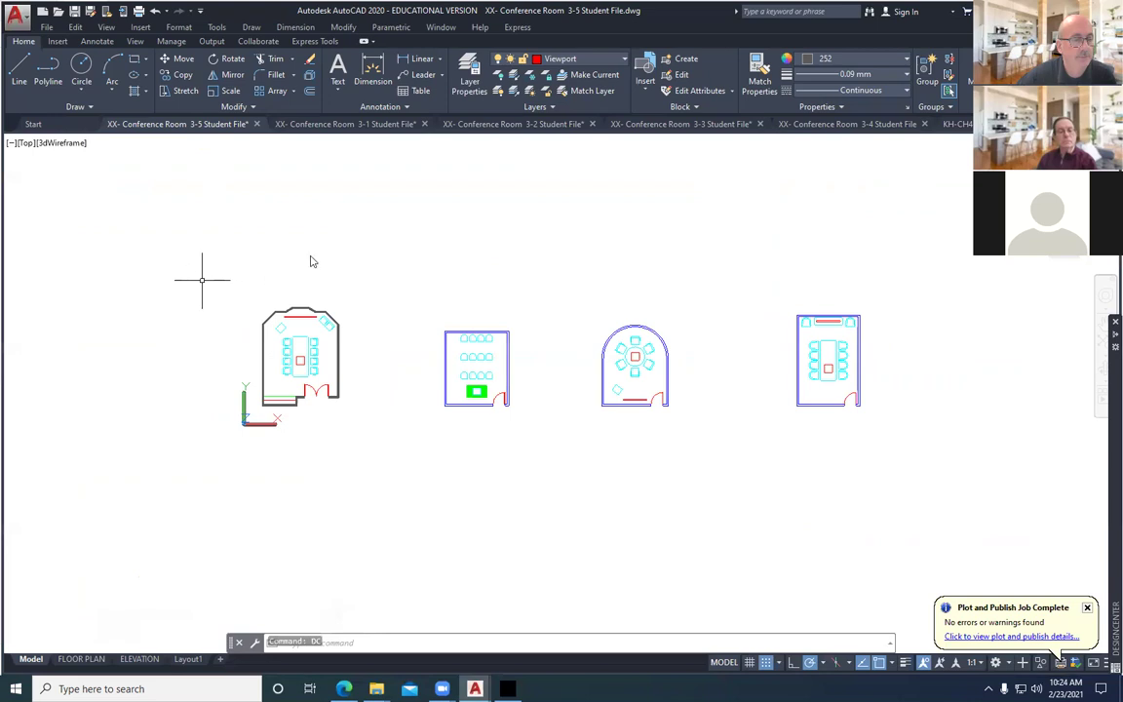